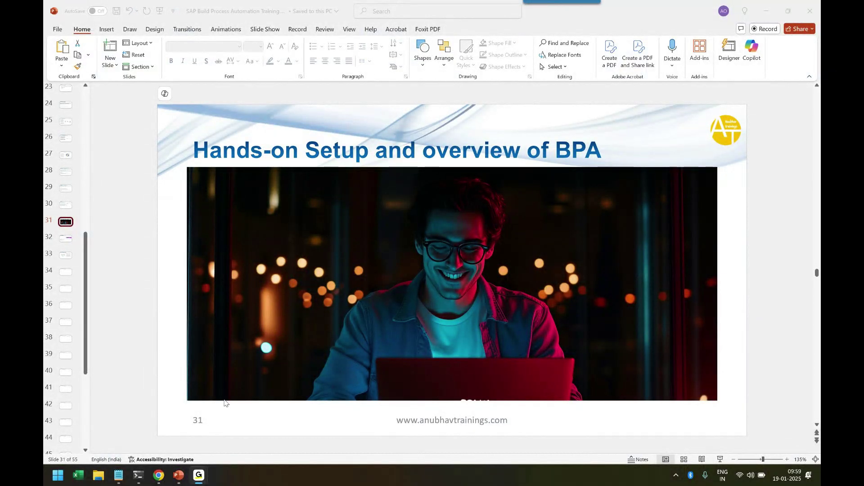
Step: Bring the BTP trial home page forward and enter the trial account
mouse_move(159, 475)
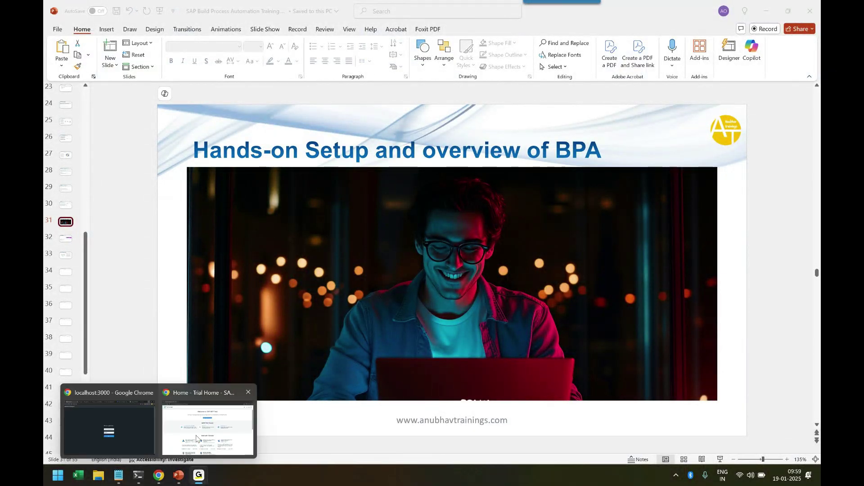
left_click(196, 439)
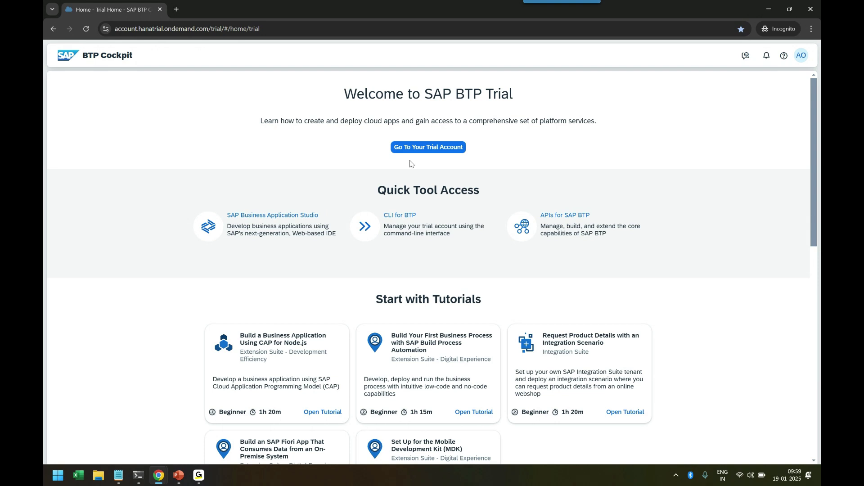
left_click_drag(422, 95, 532, 94)
left_click(507, 168)
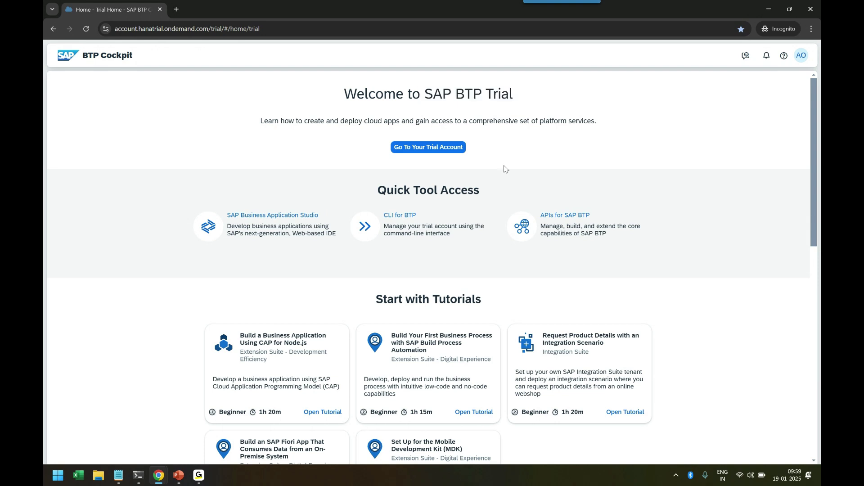
left_click(436, 151)
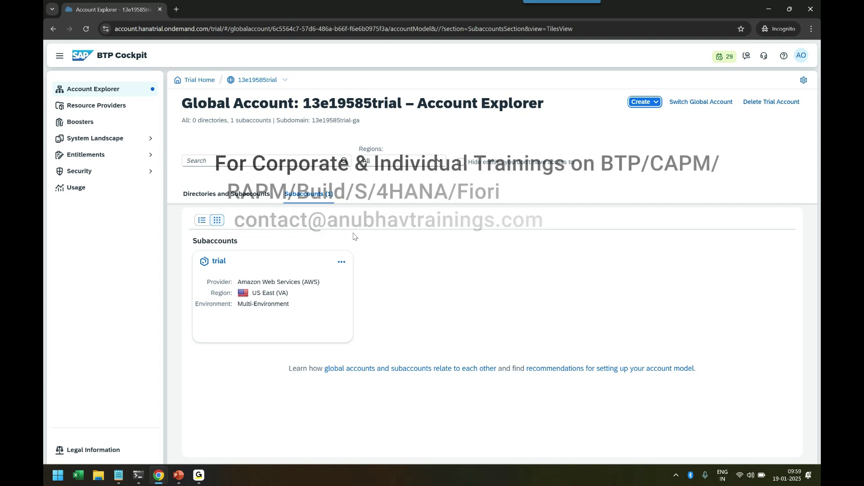
Step: Open the trial subaccount's Services > Instances and Subscriptions page
left_click(217, 265)
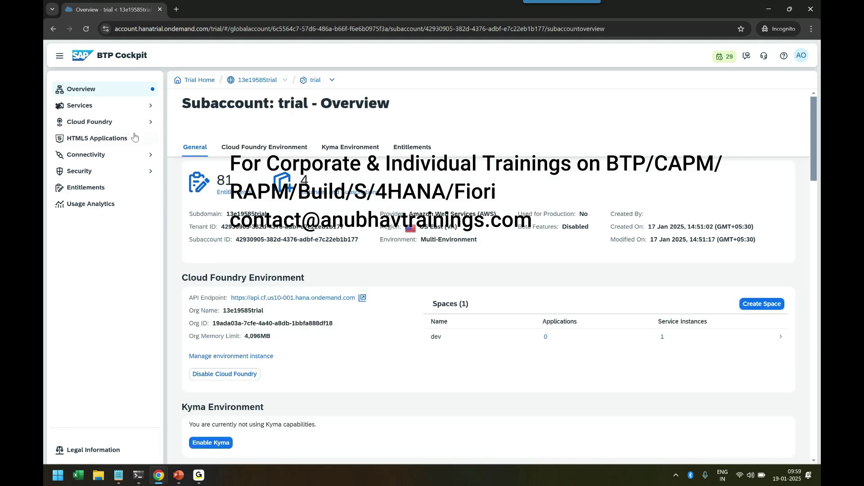
left_click(135, 122)
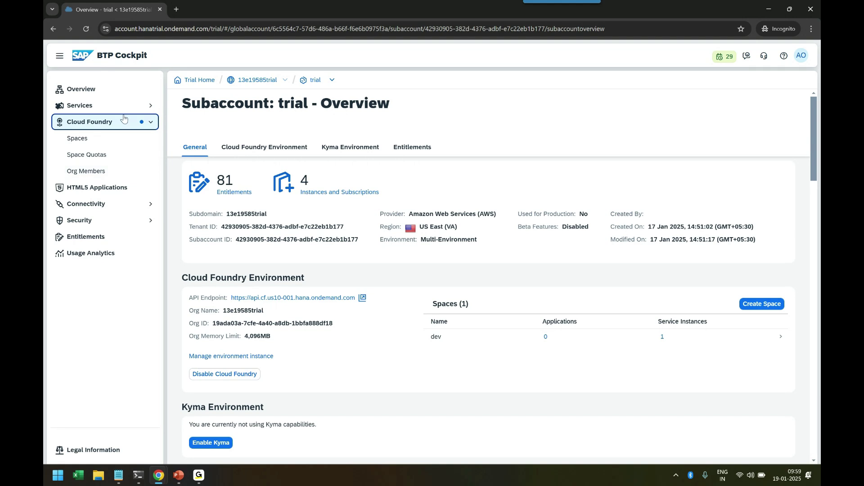
left_click(124, 122)
left_click(133, 108)
left_click(120, 140)
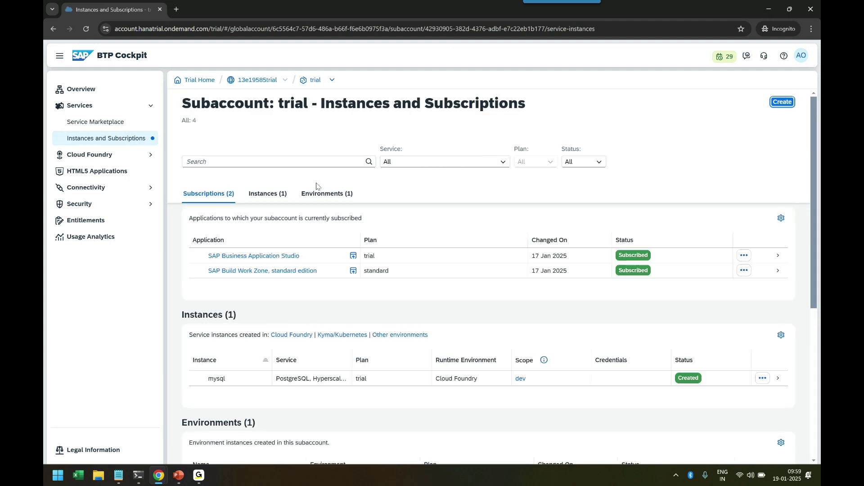
Step: Create a free-plan SAP Build Process Automation subscription, found by searching 'buil'
left_click(781, 102)
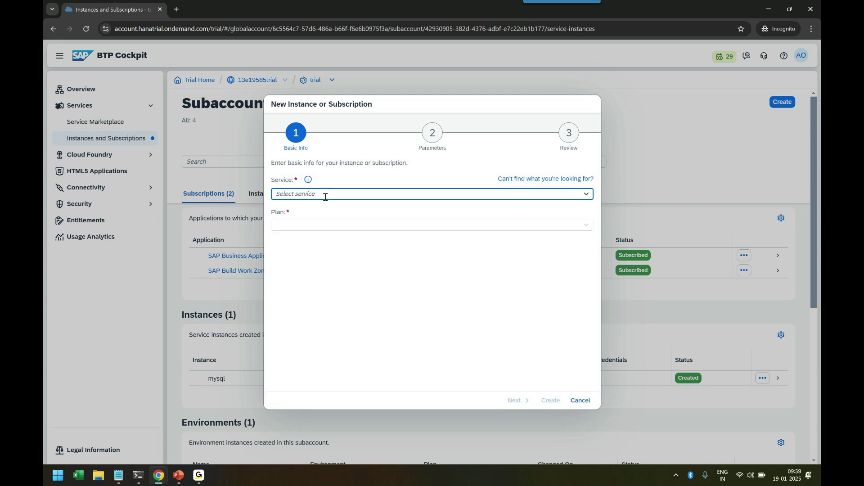
type("build-code")
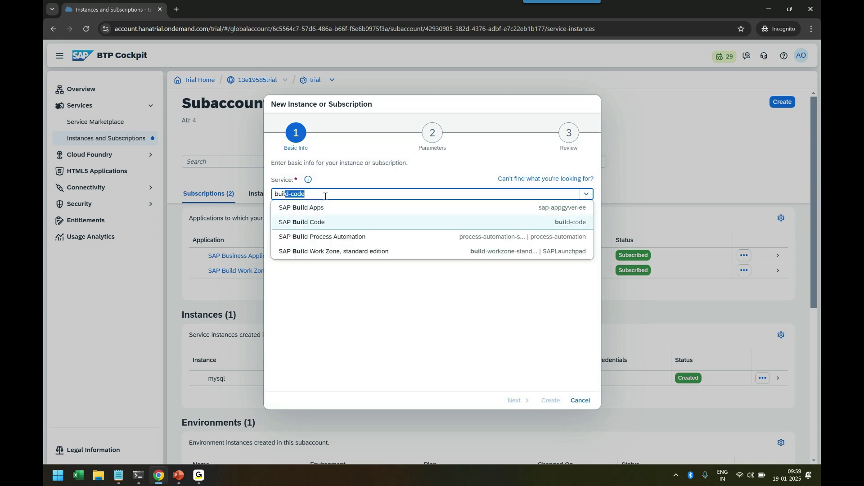
left_click(346, 237)
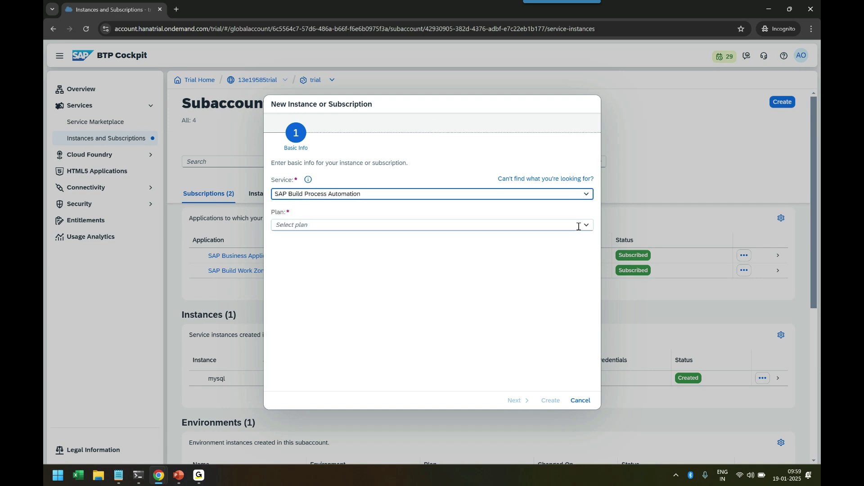
left_click(584, 225)
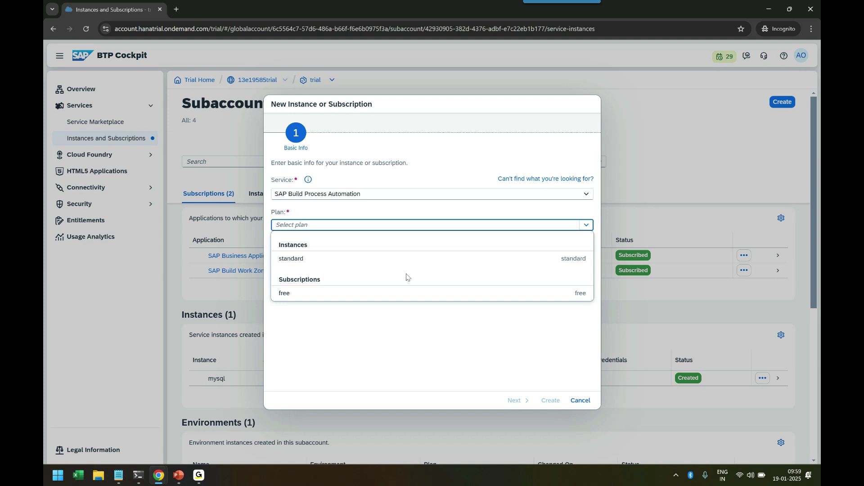
left_click(299, 297)
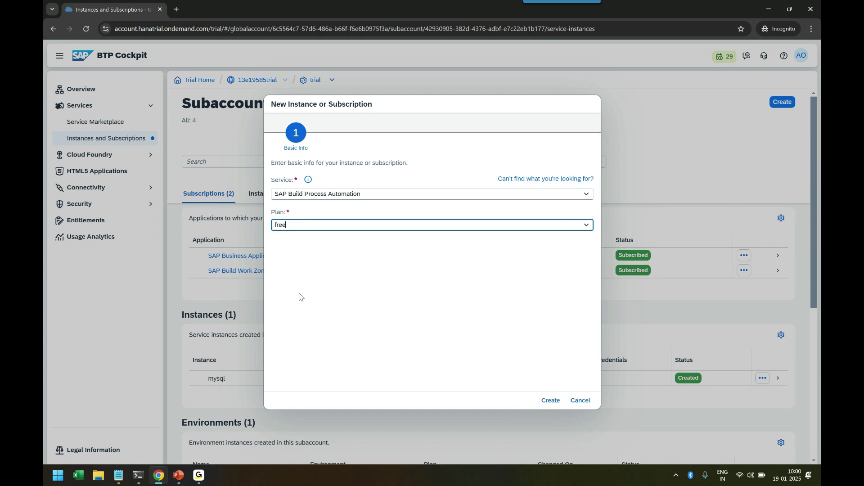
left_click(550, 400)
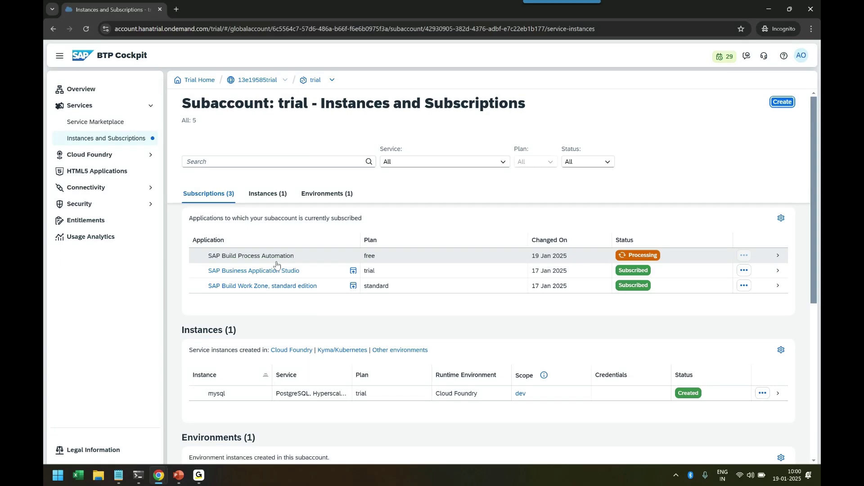
Step: Open the subaccount user's details under Security > Users
left_click(124, 206)
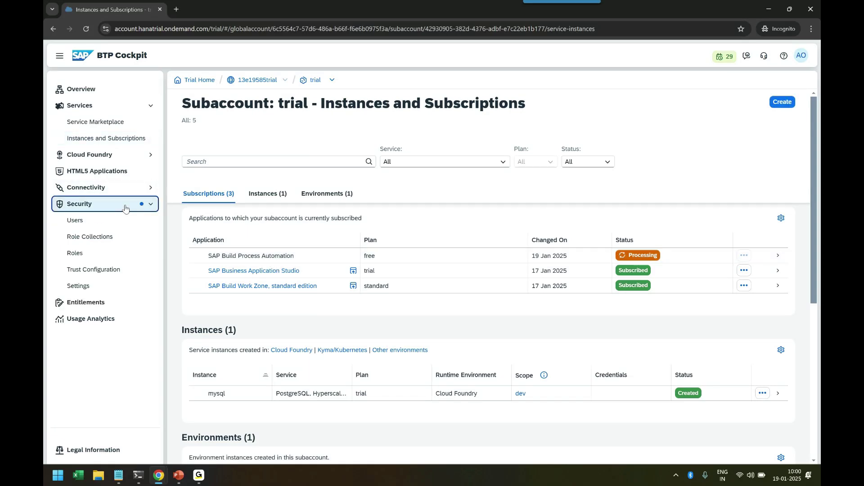
left_click(124, 228)
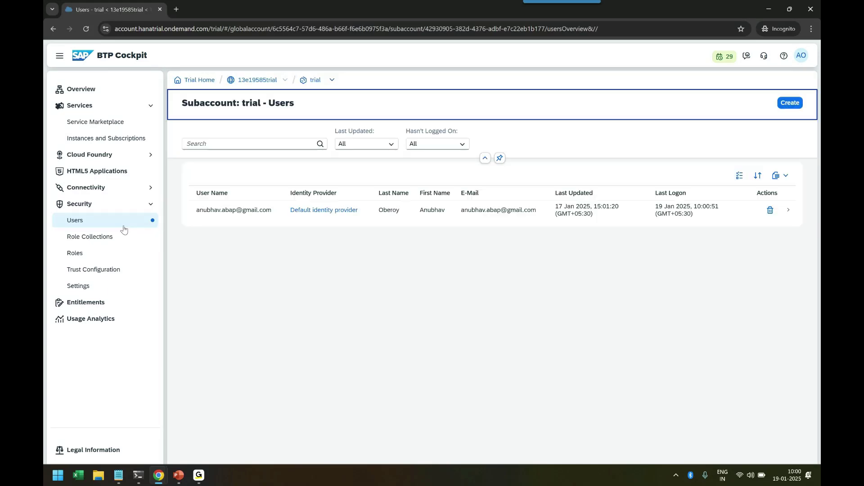
left_click(220, 218)
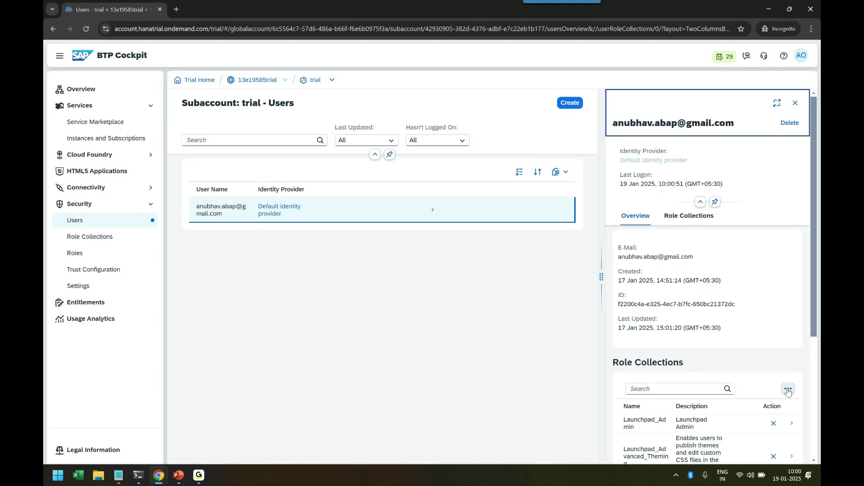
Step: Start assigning a role collection to the user and browse the available collections
left_click(787, 389)
left_click(758, 343)
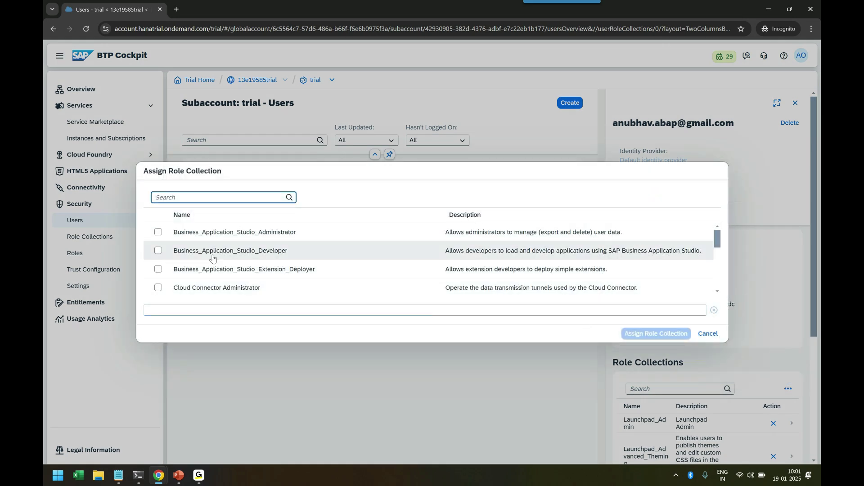
scroll(283, 261, "down", 5)
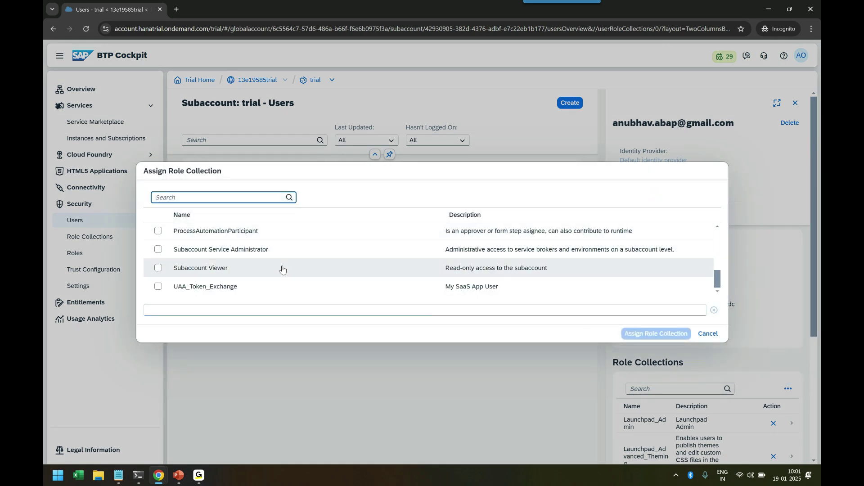
scroll(261, 269, "up", 3)
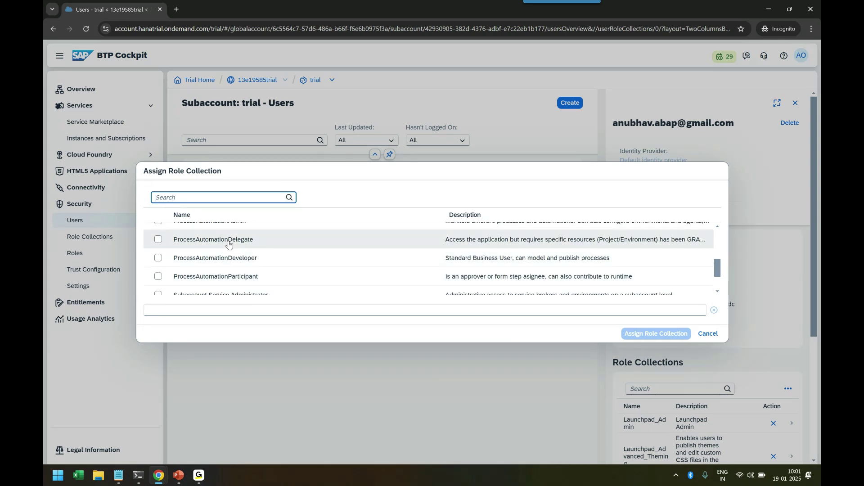
scroll(255, 273, "up", 5)
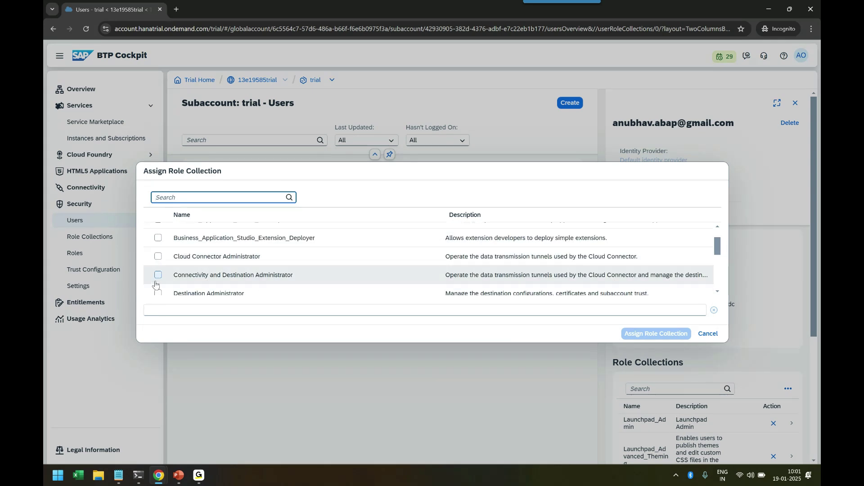
scroll(155, 284, "down", 2)
Step: Tick ProcessAutomationAdmin, Delegate, Developer and Participant role collections
left_click(158, 267)
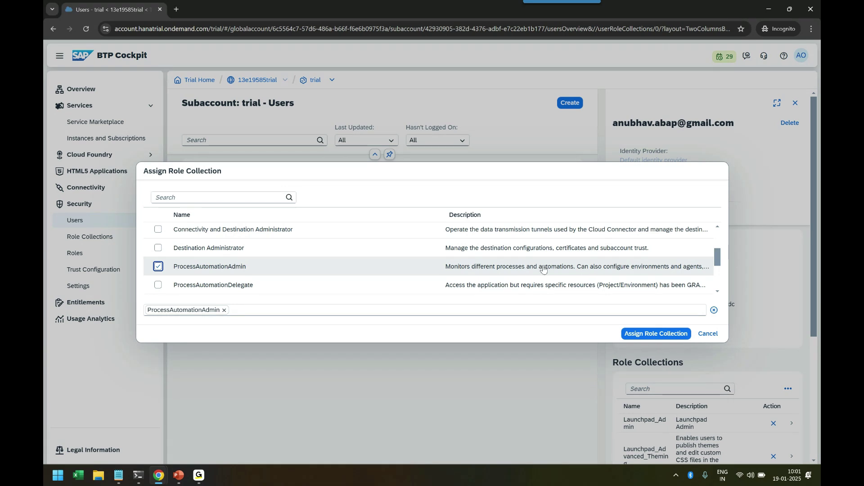
left_click_drag(720, 257, 721, 266)
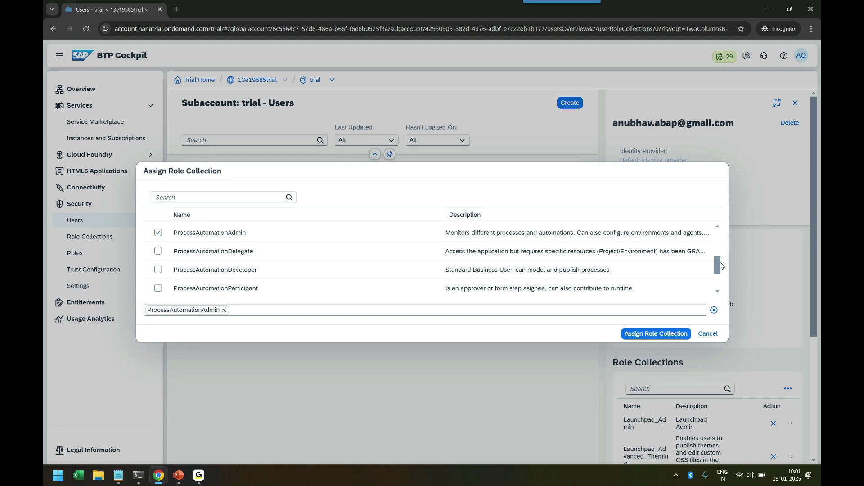
left_click(158, 252)
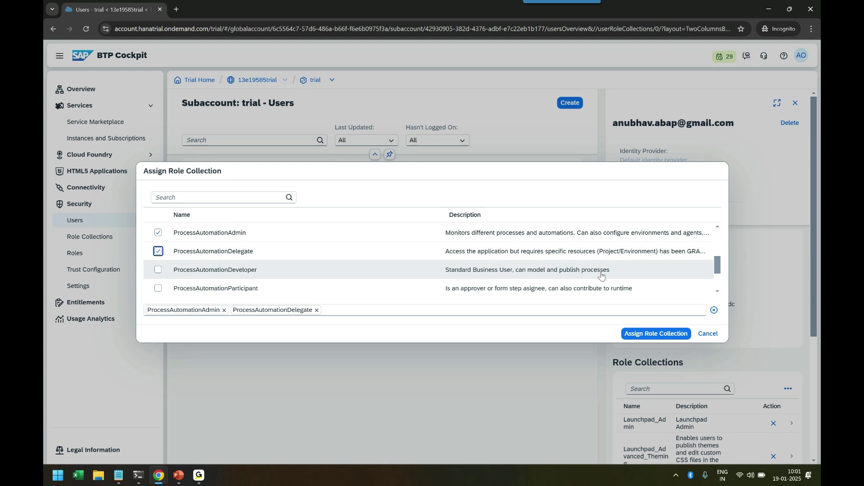
left_click(158, 270)
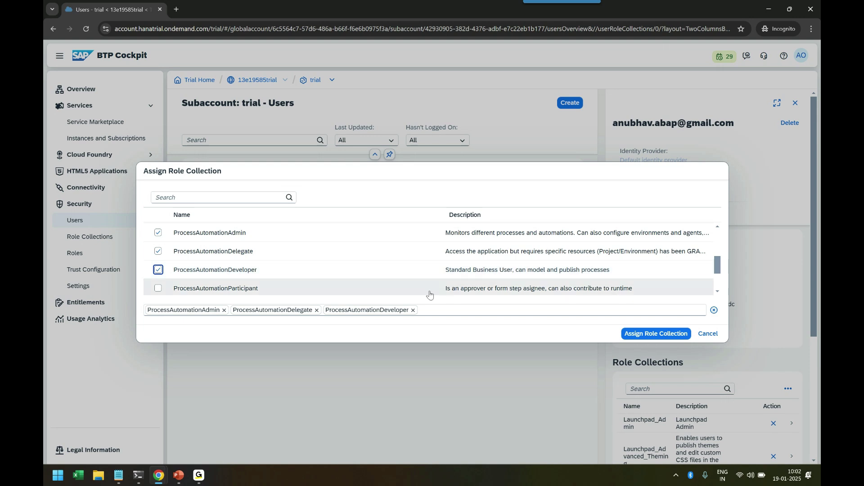
left_click(157, 289)
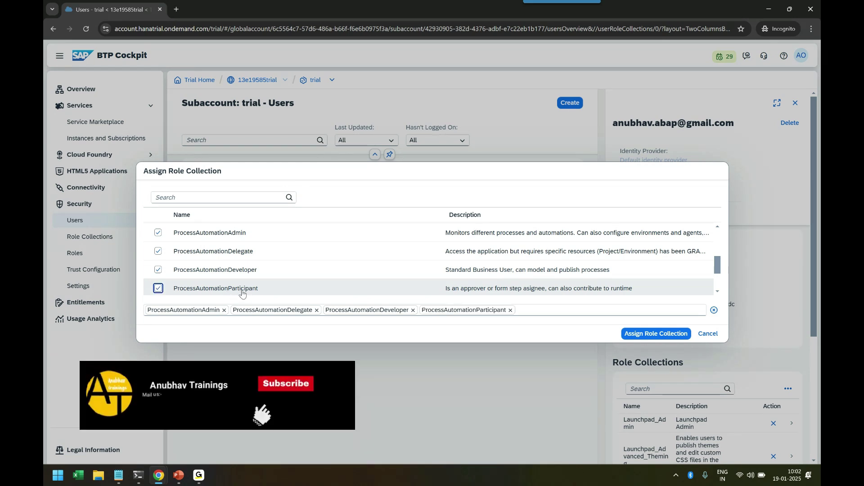
Step: Confirm assigning the four selected ProcessAutomation role collections to the user
scroll(241, 292, "down", 2)
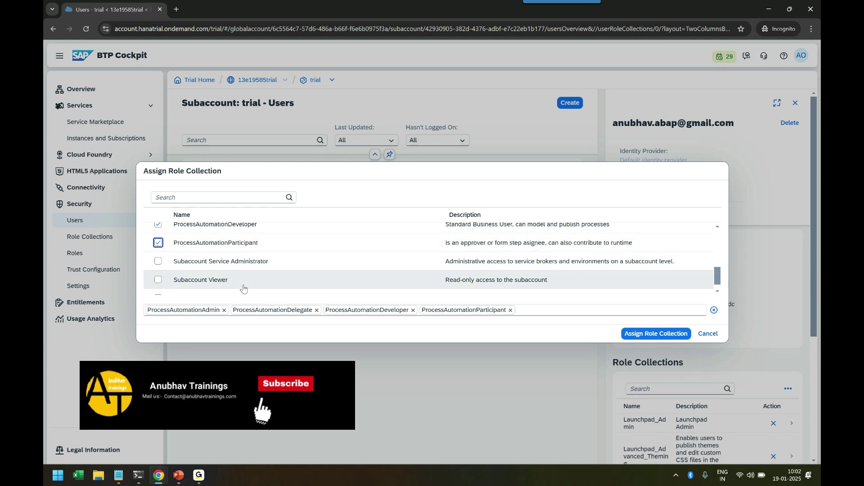
scroll(243, 288, "up", 1)
scroll(243, 288, "up", 1)
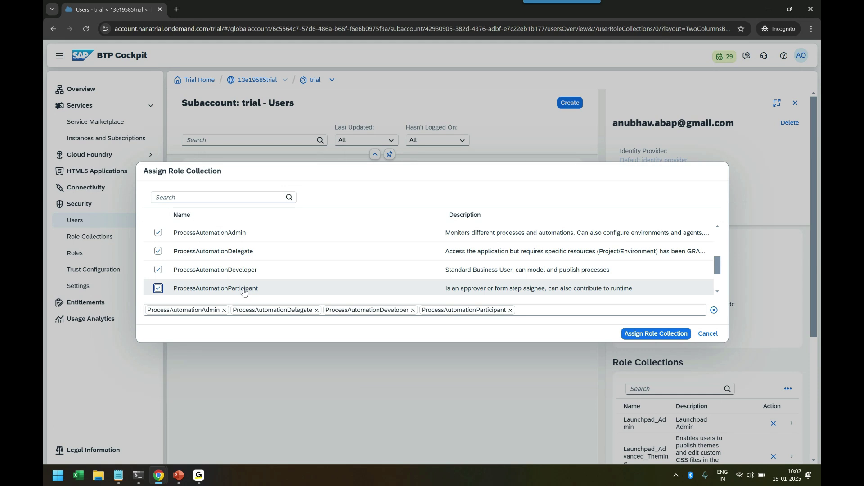
scroll(244, 293, "down", 1)
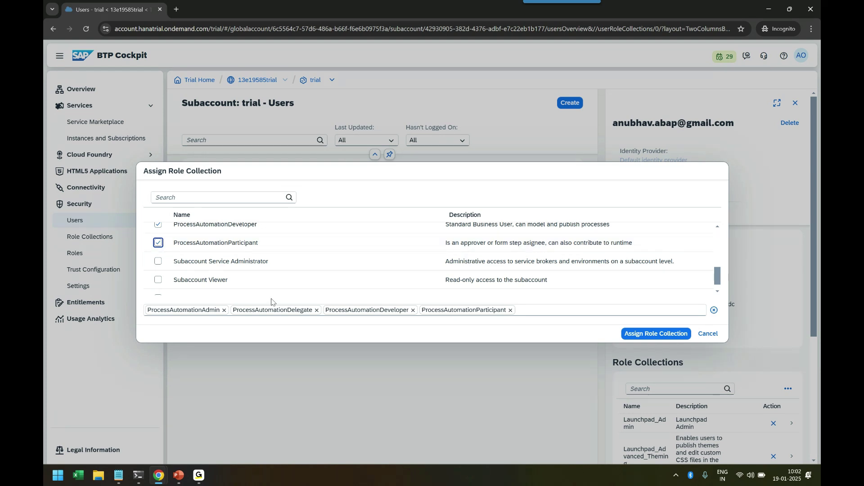
scroll(243, 266, "up", 2)
scroll(235, 268, "down", 2)
scroll(235, 268, "up", 5)
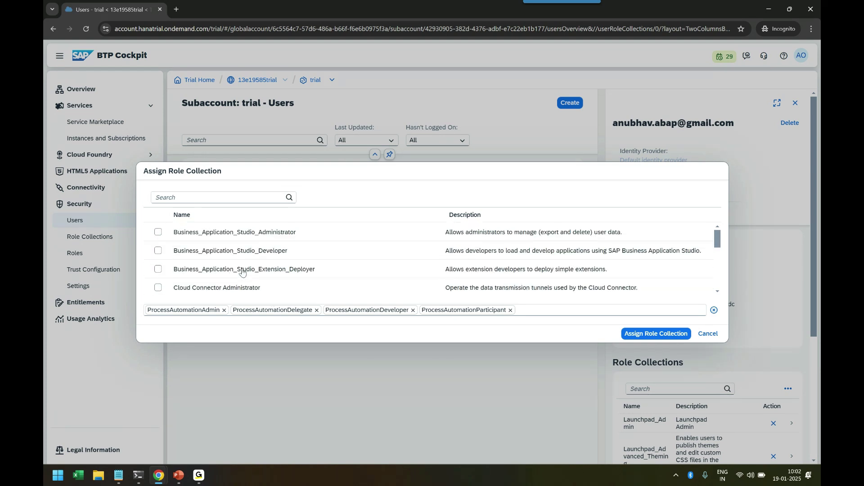
scroll(241, 272, "down", 1)
scroll(242, 272, "down", 2)
scroll(242, 272, "down", 1)
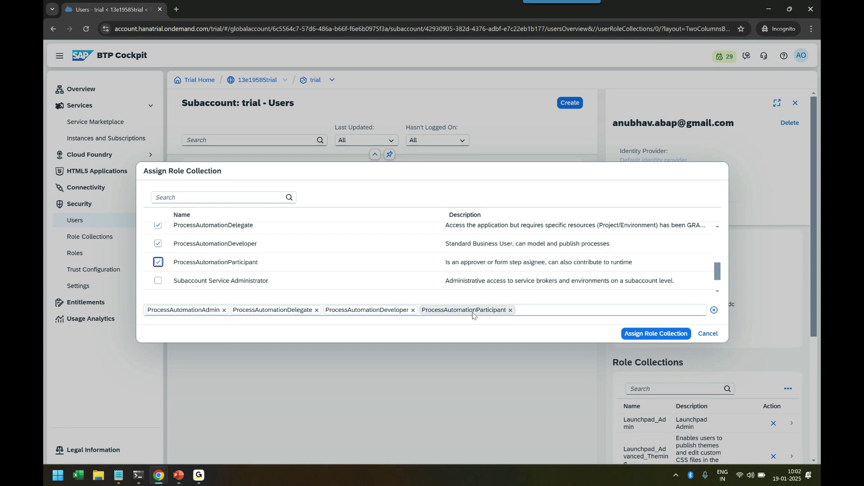
left_click(647, 335)
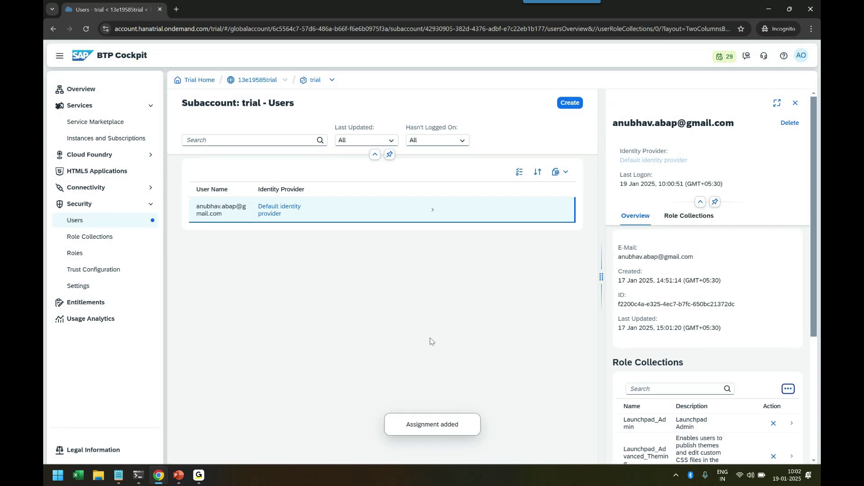
Step: Return to Instances and Subscriptions to launch the SAP Build application
left_click(107, 139)
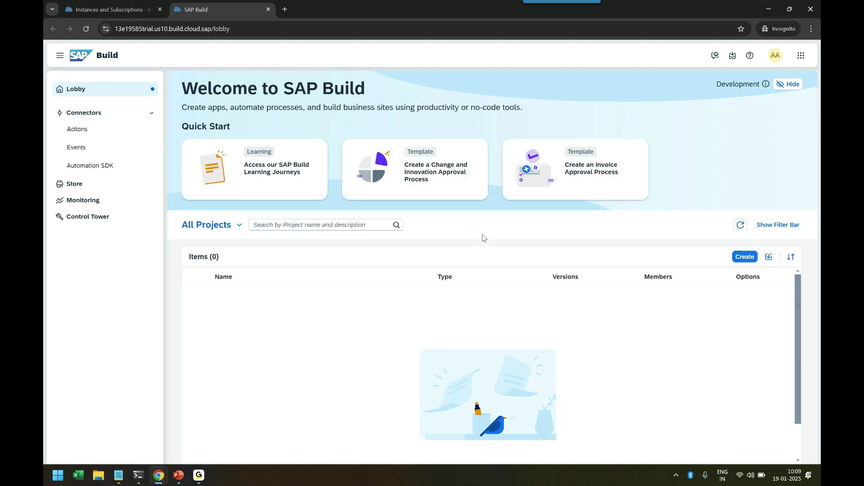
Step: Start and cancel a new project in the lobby, then view the empty Connectors > Actions list
left_click(86, 94)
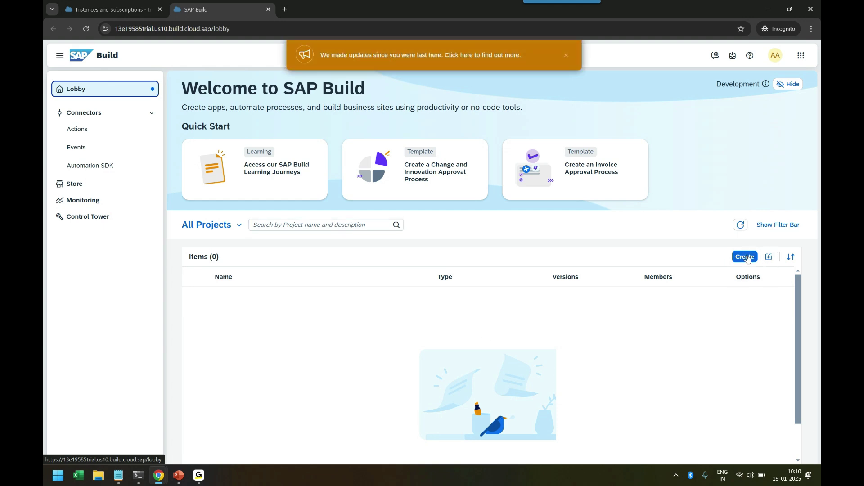
left_click(745, 257)
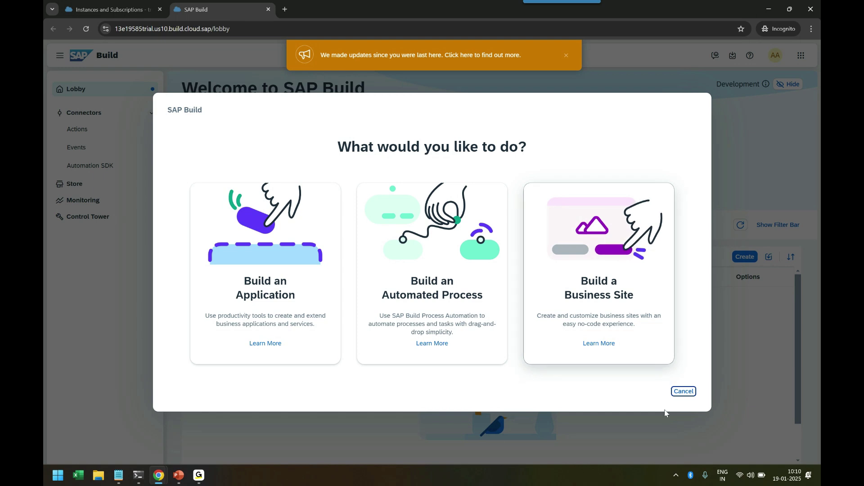
left_click(684, 394)
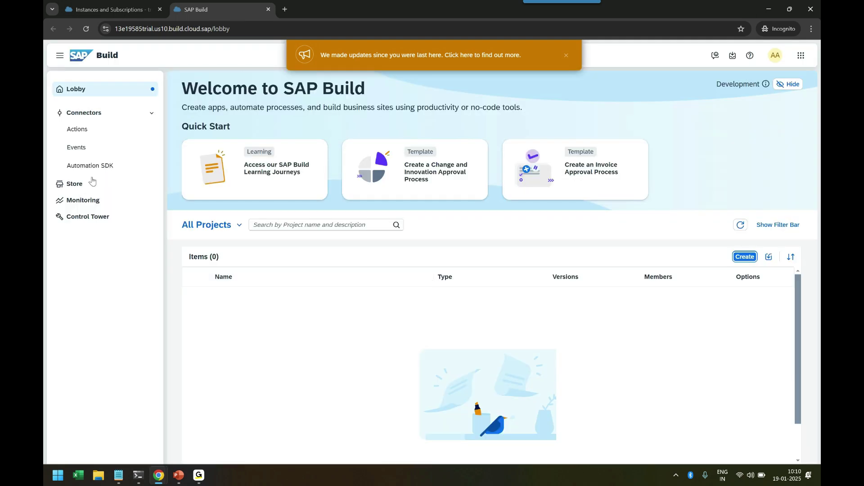
left_click(85, 116)
left_click(87, 114)
left_click(86, 133)
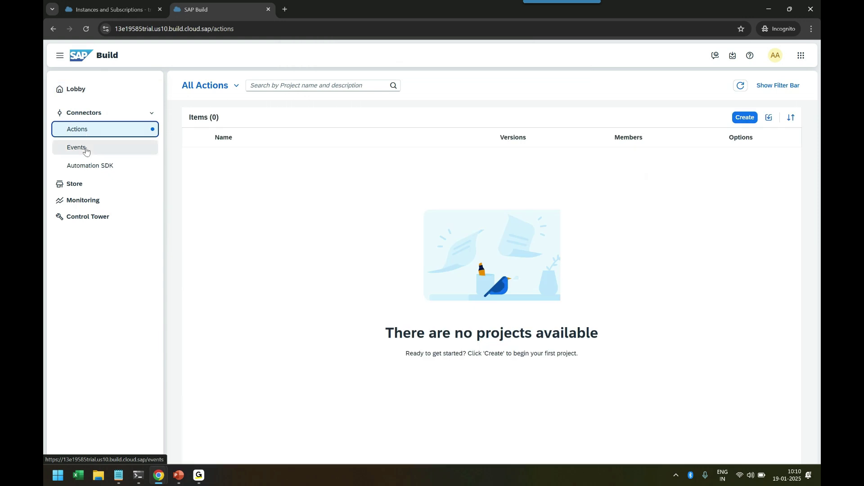
Step: View the empty Events and Automation SDK project lists
left_click(83, 149)
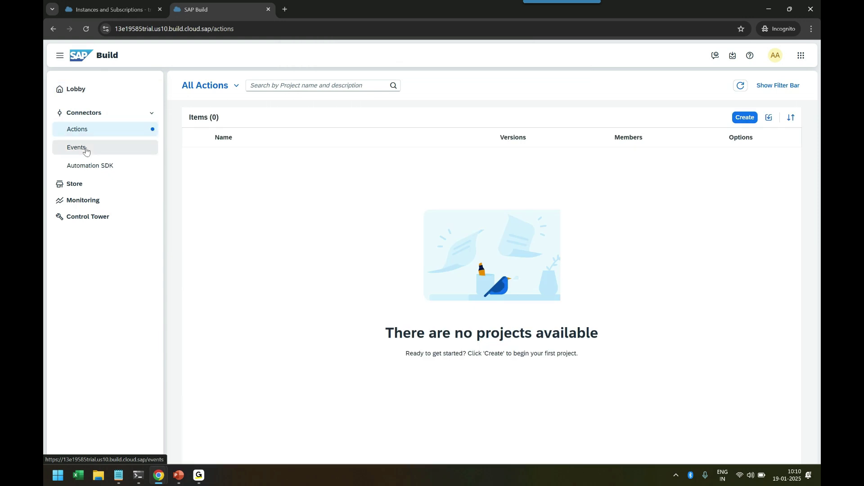
left_click(105, 170)
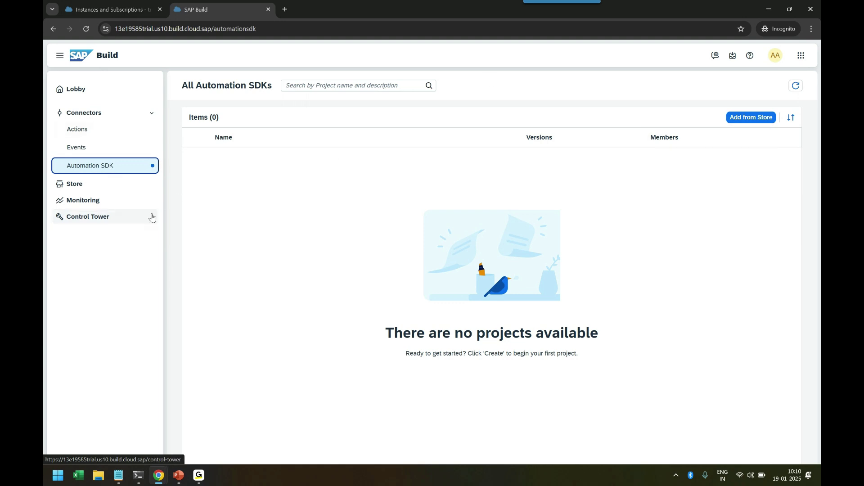
Step: Browse the 578-project Store using Project Type and Format Type filters, then open Monitoring
left_click(123, 185)
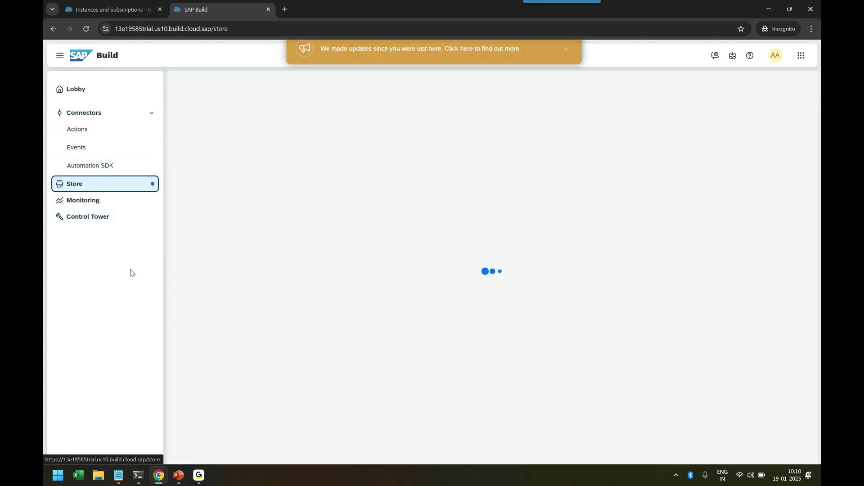
left_click(206, 133)
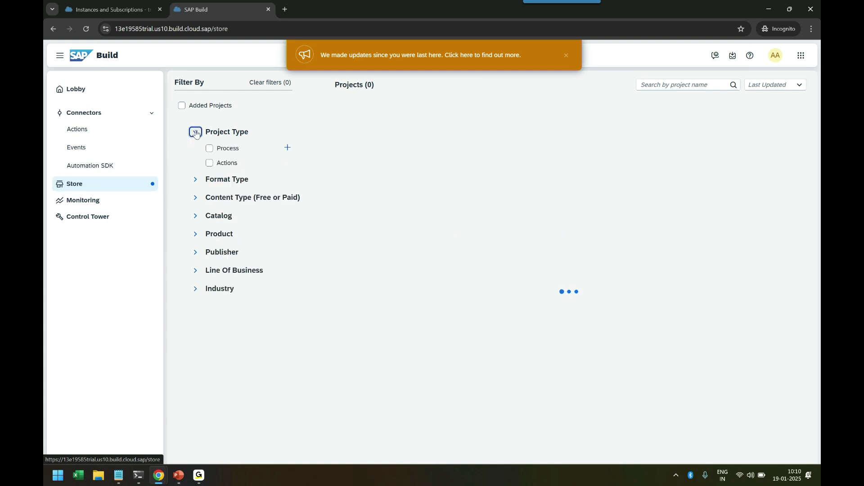
left_click(194, 179)
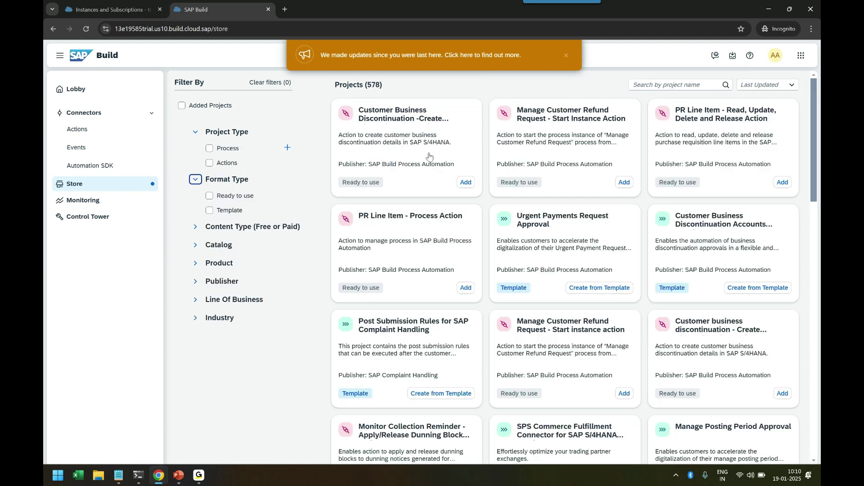
scroll(465, 339, "down", 5)
scroll(465, 334, "down", 4)
scroll(467, 331, "up", 9)
scroll(499, 269, "down", 5)
scroll(499, 269, "down", 8)
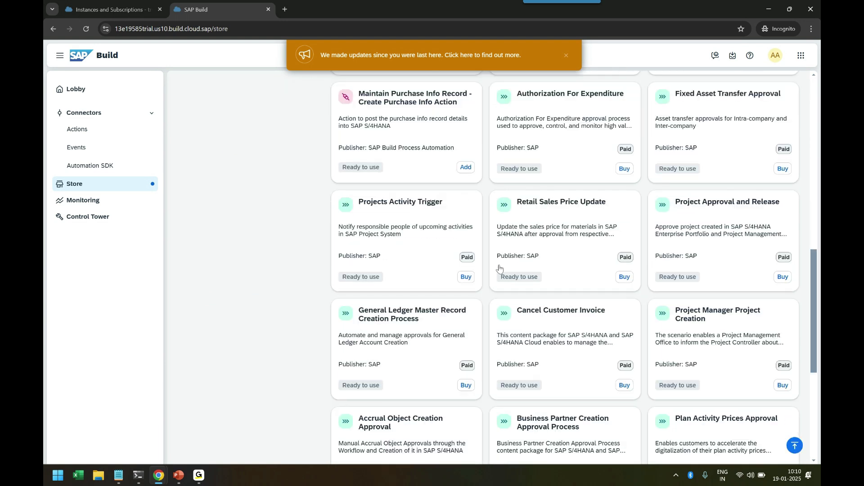
scroll(499, 269, "up", 13)
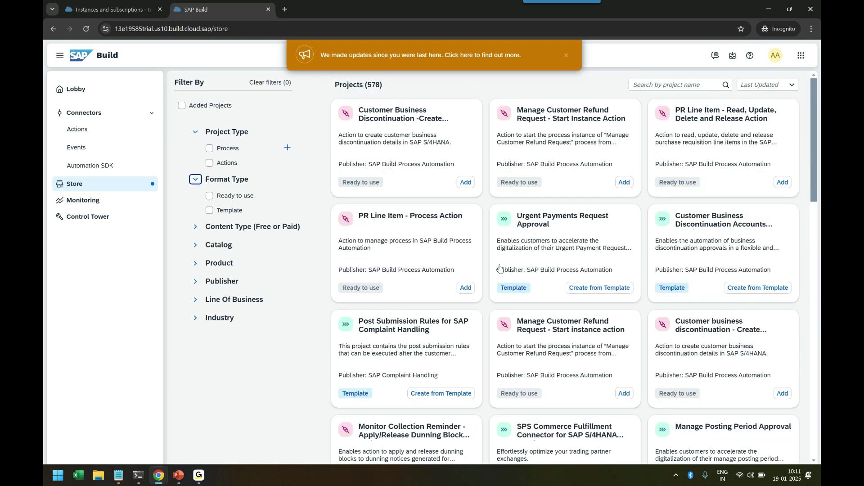
left_click(96, 201)
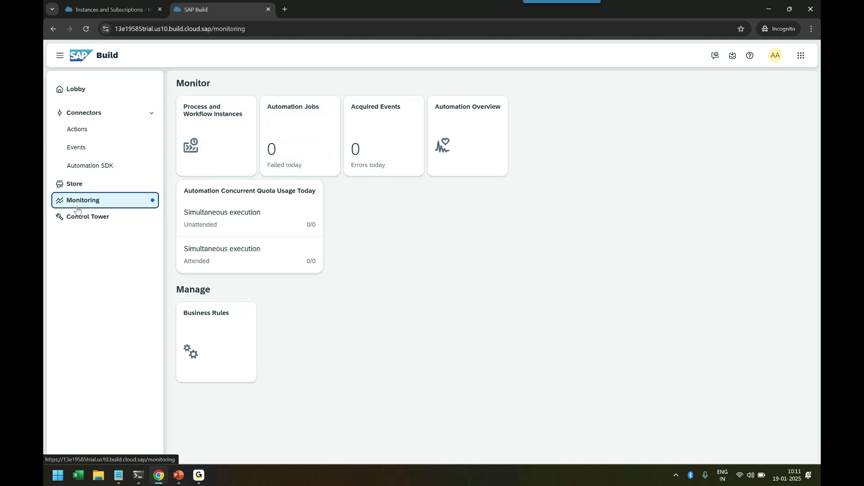
Step: Open Control Tower to see tenant, backend and agent configuration tiles
left_click(105, 218)
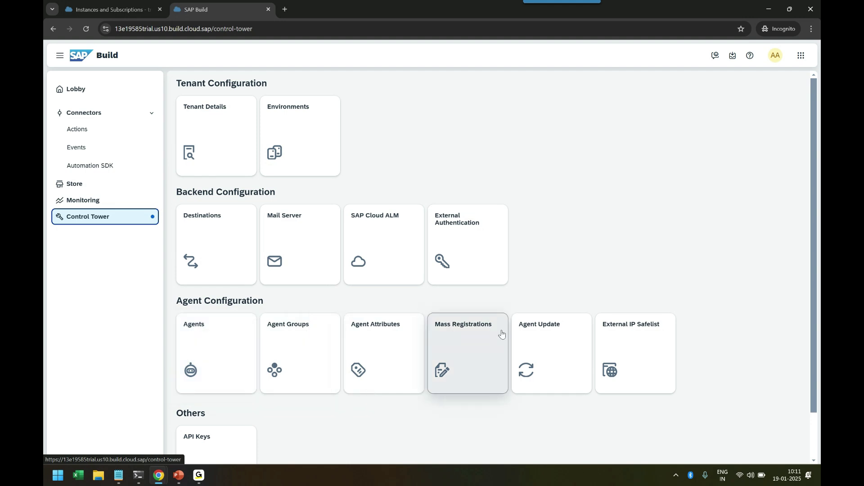
Step: Check the Agents list, finding zero registered agents, and close the agent download tab
left_click(216, 324)
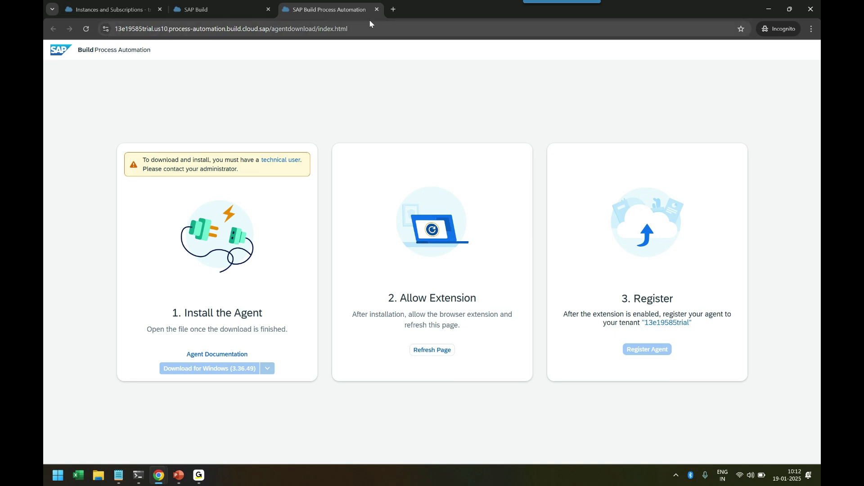
left_click(377, 9)
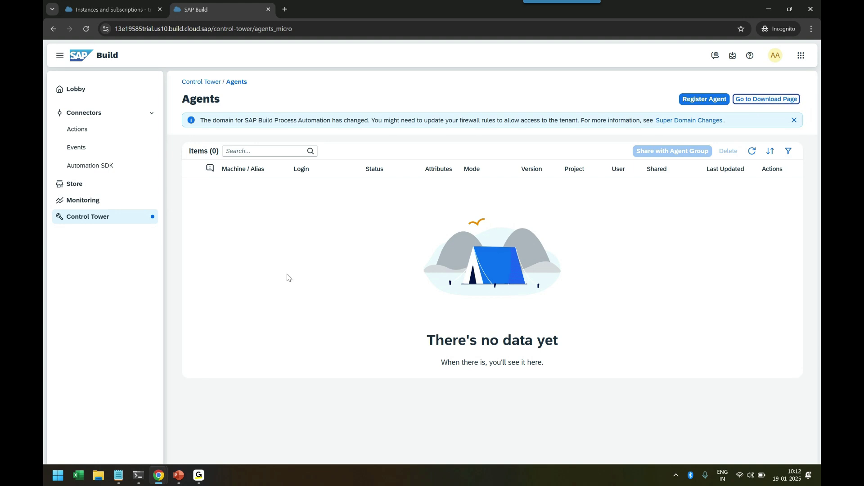
Step: Start a new Business Process project from the lobby, then switch over to the PowerPoint deck
left_click(79, 91)
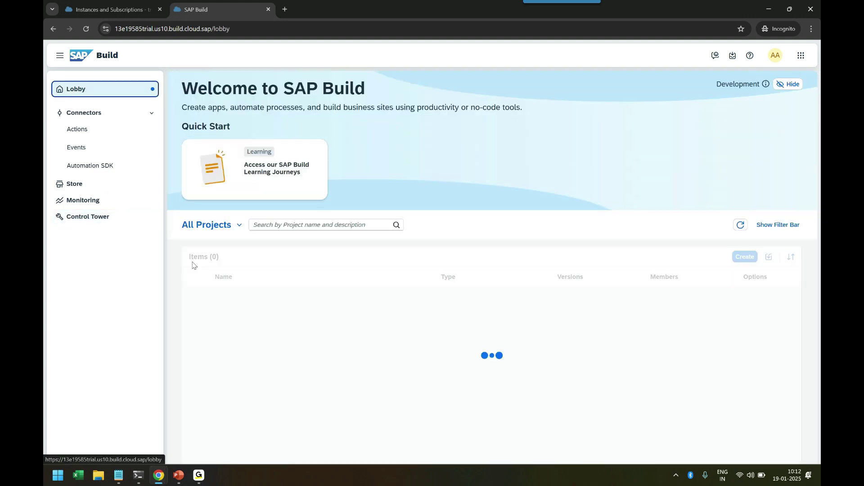
left_click(745, 256)
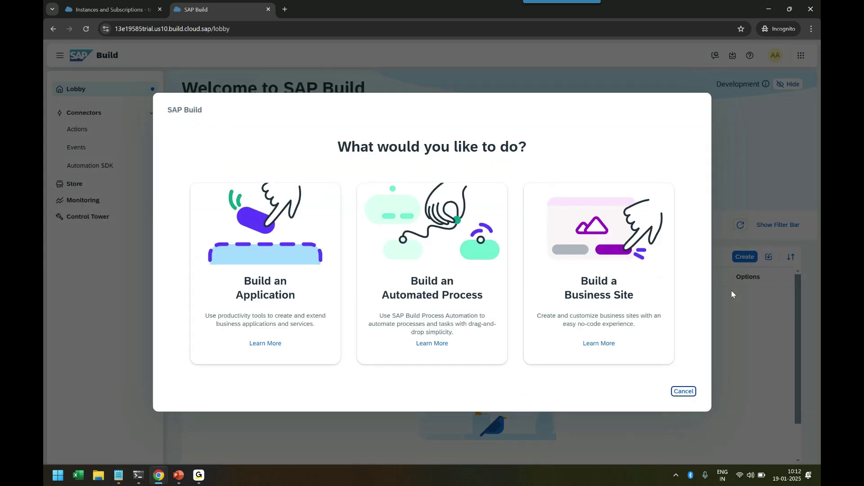
left_click(392, 333)
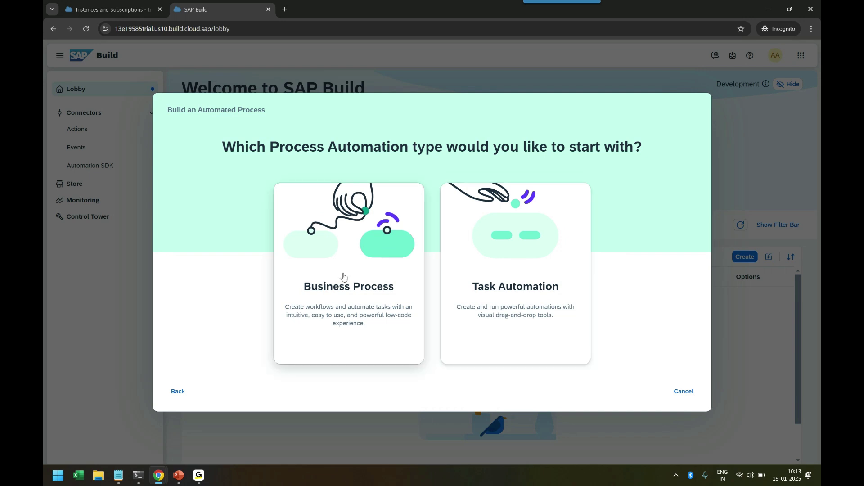
left_click(353, 288)
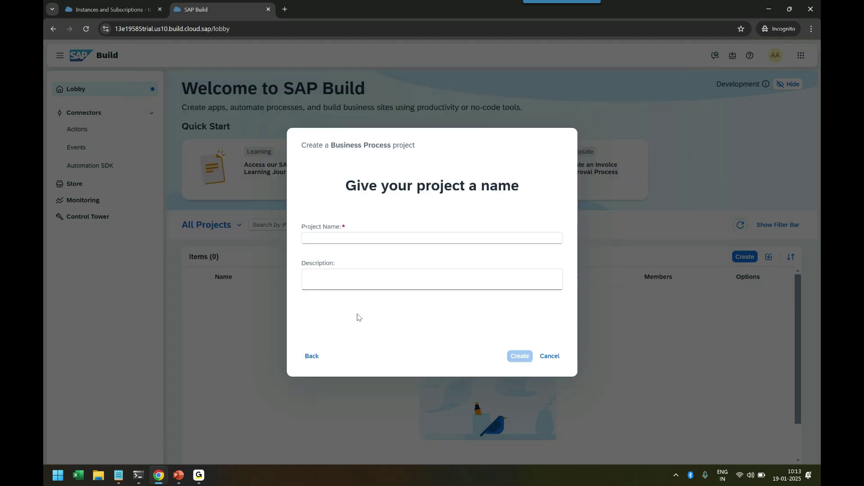
left_click(353, 238)
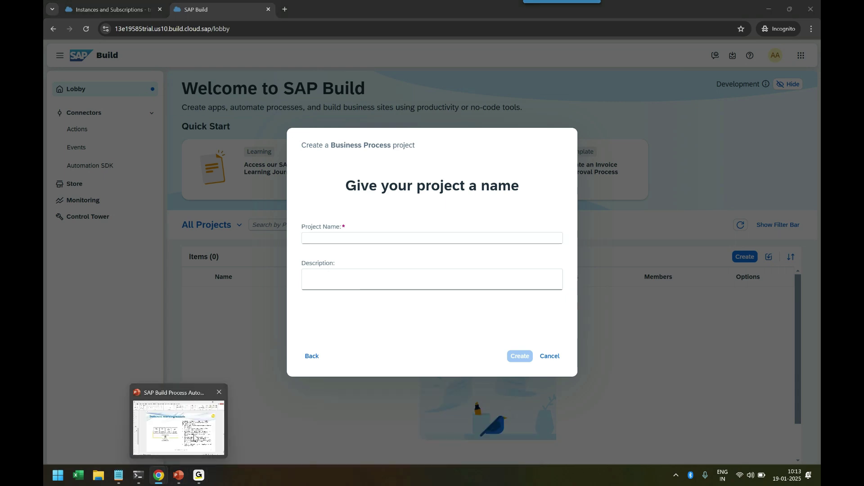
left_click(194, 438)
Step: On blank slide 34, ink 'Project' in a box with a connecting line, using the black pen
left_click(67, 273)
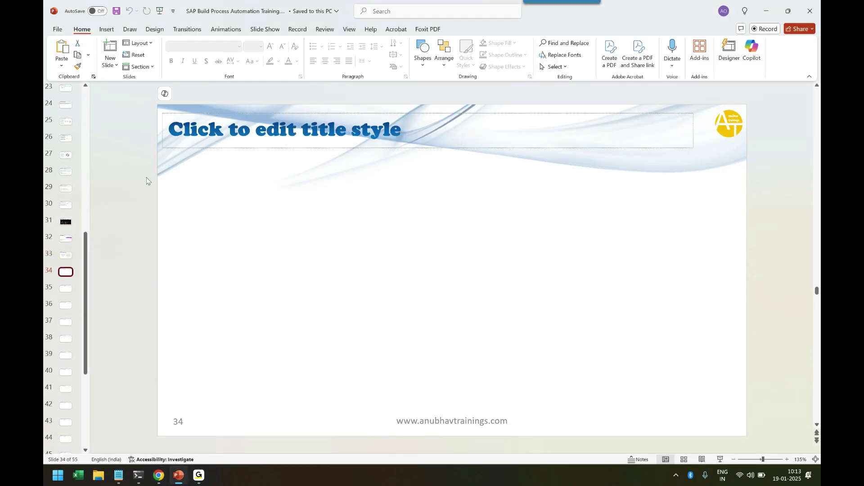
left_click(131, 30)
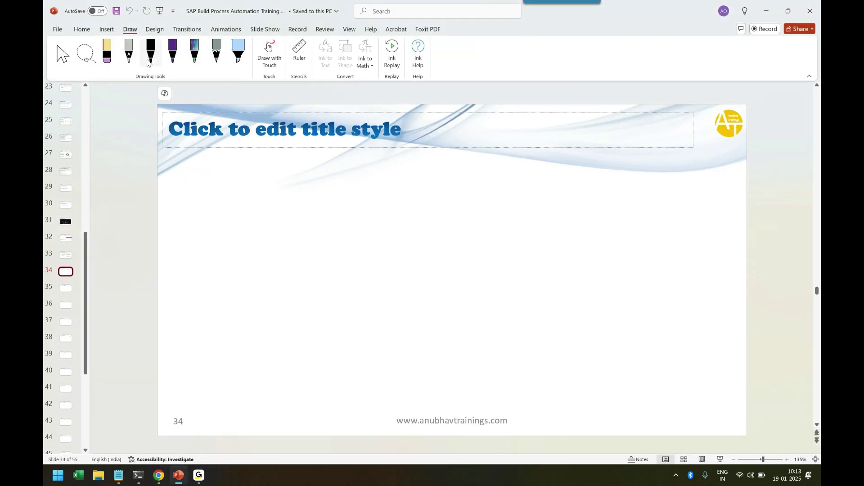
left_click(148, 62)
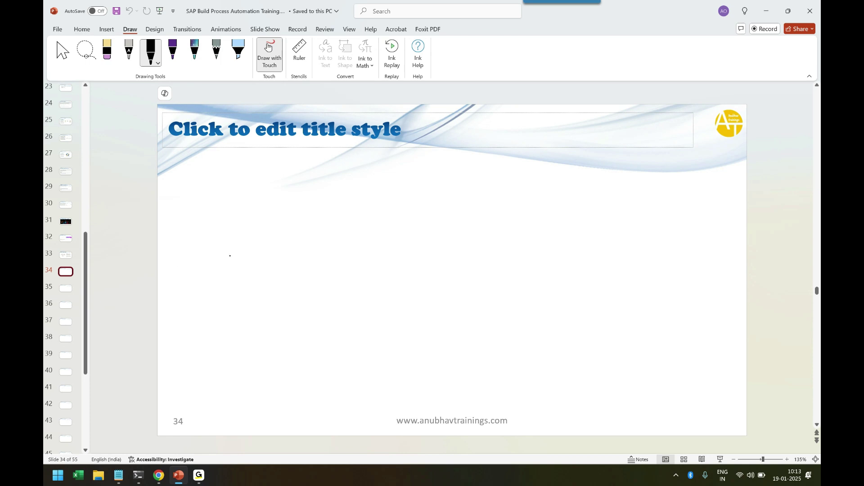
mouse_move(218, 256)
left_mouse_down()
mouse_move(227, 248)
mouse_move(239, 272)
mouse_move(262, 263)
left_mouse_up()
left_click_drag(258, 256, 268, 254)
mouse_move(200, 238)
left_mouse_down()
mouse_move(291, 232)
mouse_move(191, 239)
left_mouse_up()
mouse_move(287, 258)
left_mouse_down()
mouse_move(426, 256)
mouse_move(411, 245)
mouse_move(455, 282)
mouse_move(497, 283)
left_mouse_up()
Step: Ink the Process and Tasks boxes with one-to-many marks, then save and stop inking
mouse_move(432, 244)
left_mouse_down()
mouse_move(530, 243)
mouse_move(486, 276)
mouse_move(458, 262)
mouse_move(497, 262)
mouse_move(457, 304)
mouse_move(456, 324)
mouse_move(494, 323)
left_mouse_up()
mouse_move(497, 315)
left_mouse_down()
mouse_move(522, 345)
mouse_move(579, 311)
mouse_move(495, 315)
mouse_move(527, 323)
left_mouse_up()
mouse_move(522, 324)
left_mouse_down()
mouse_move(522, 335)
mouse_move(549, 337)
left_mouse_up()
left_click_drag(557, 328, 560, 337)
left_click_drag(480, 311, 488, 310)
left_click_drag(484, 306, 484, 316)
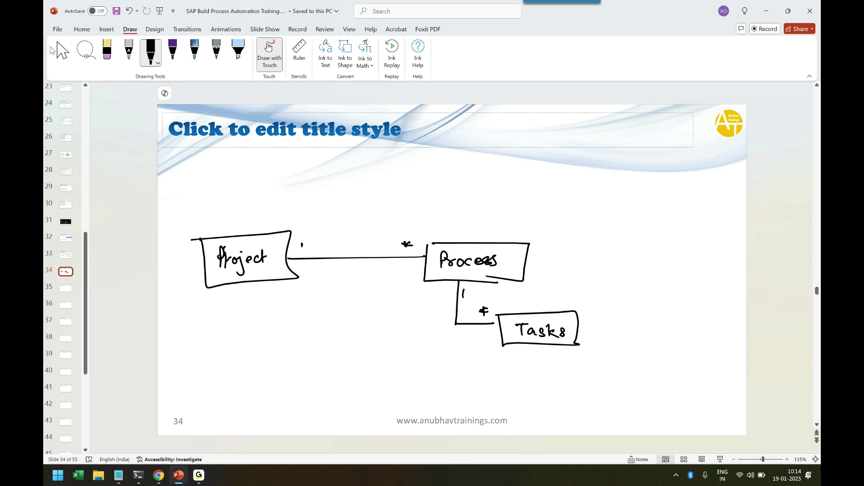
left_click(117, 14)
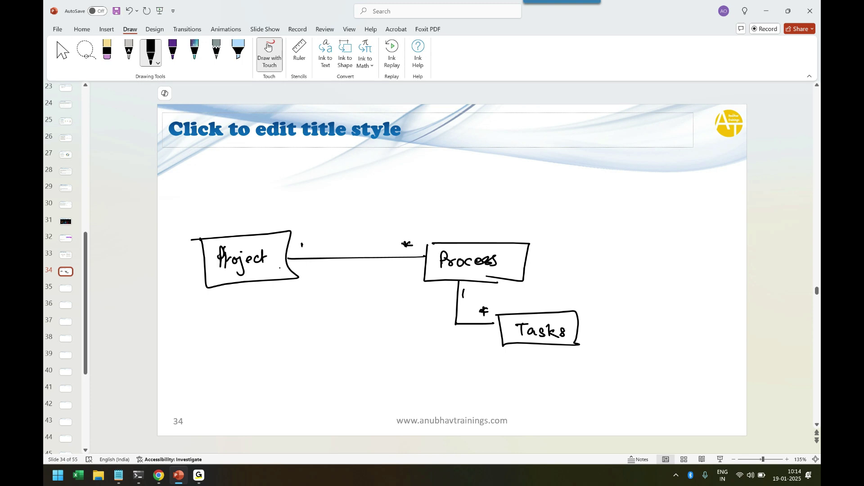
left_click(68, 55)
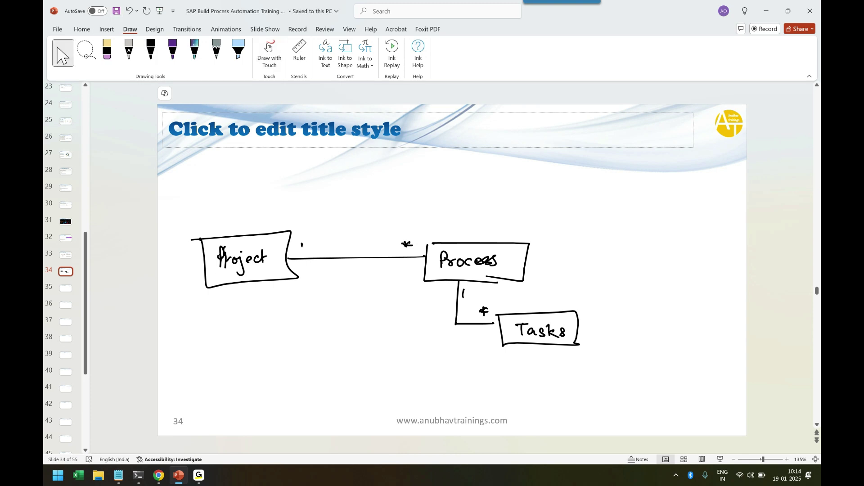
Step: Back in SAP Build, create the Business Process project with name and description 'dummy'
mouse_move(161, 465)
left_click(203, 438)
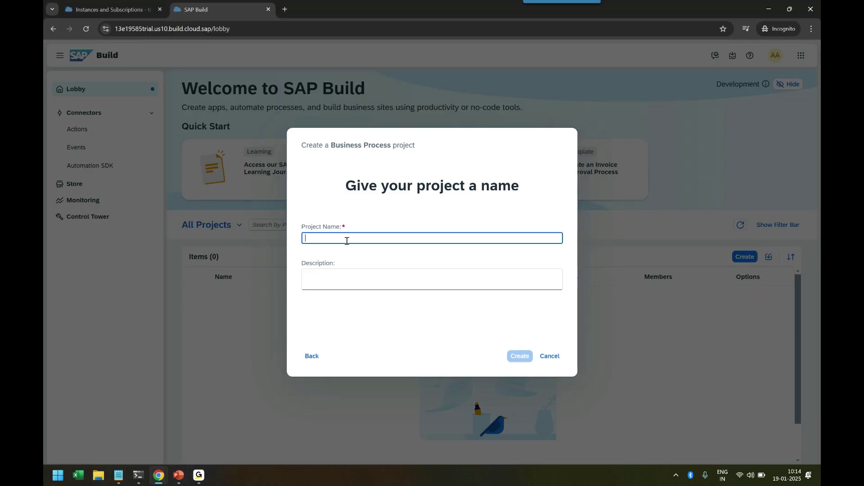
type("dummy")
key("Tab")
type("dumm")
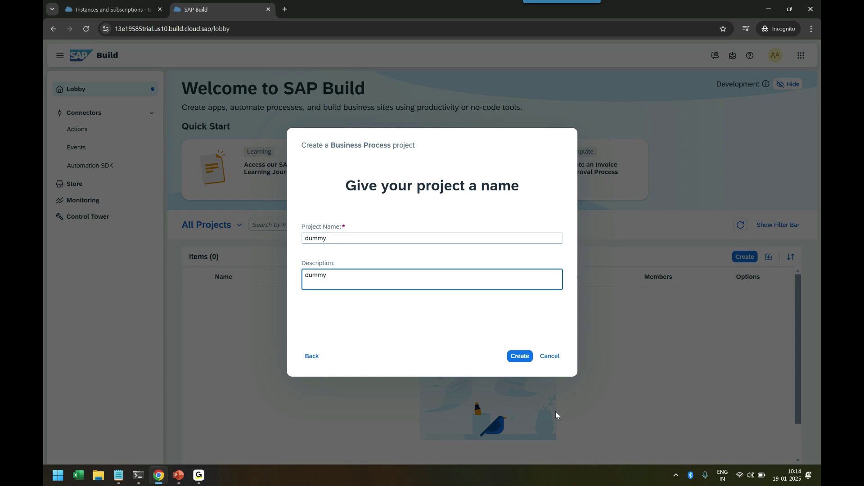
left_click(520, 356)
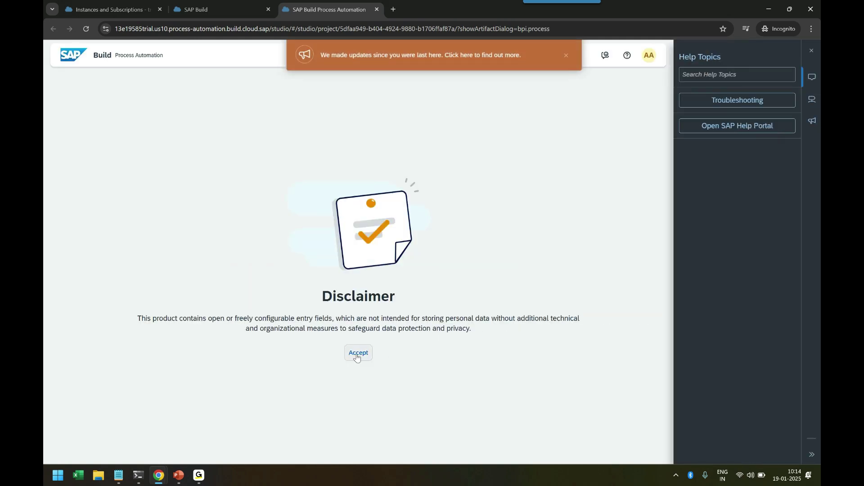
Step: Accept the disclaimer and create a process named 'Process' described as 'My First Dummy process'
left_click(359, 356)
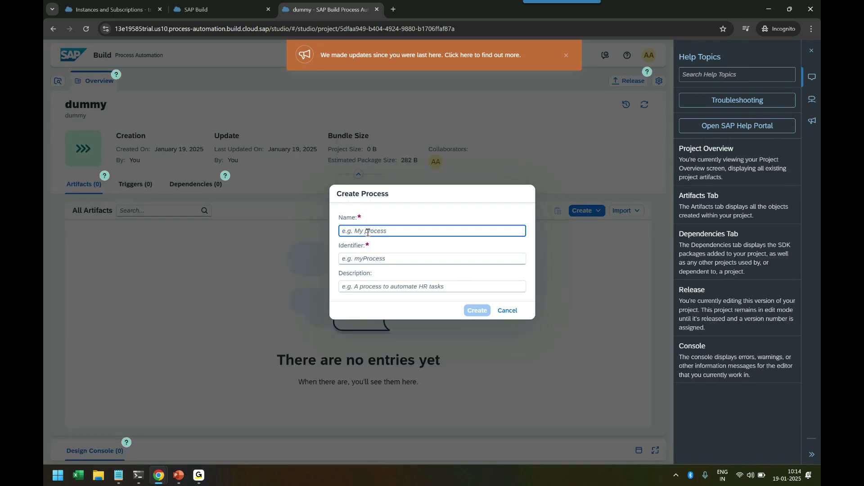
type("Process")
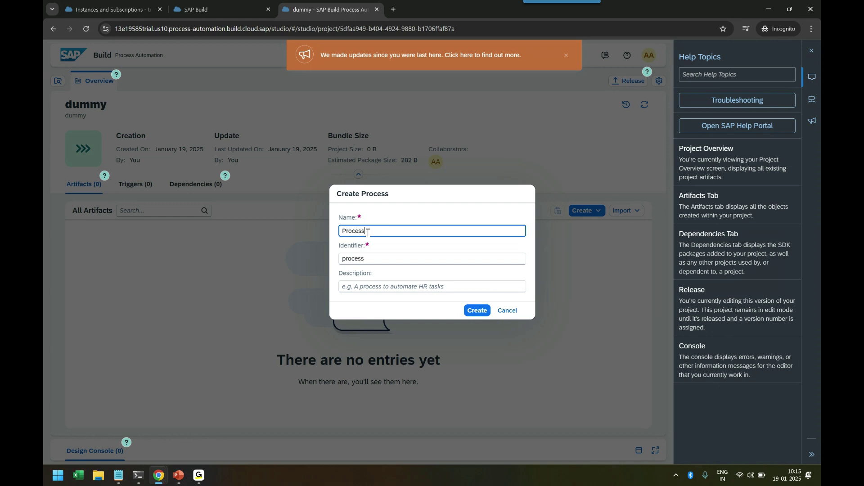
key("Tab")
key("Tab")
type("My ")
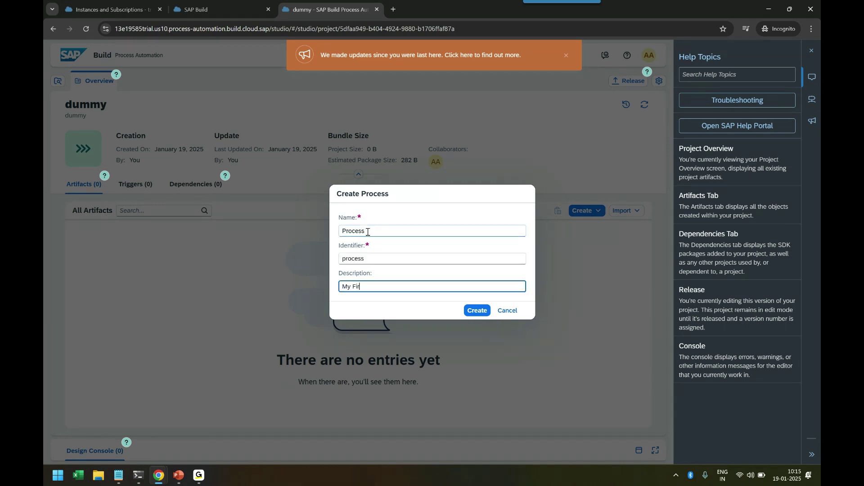
type("First Dummy process")
left_click(476, 310)
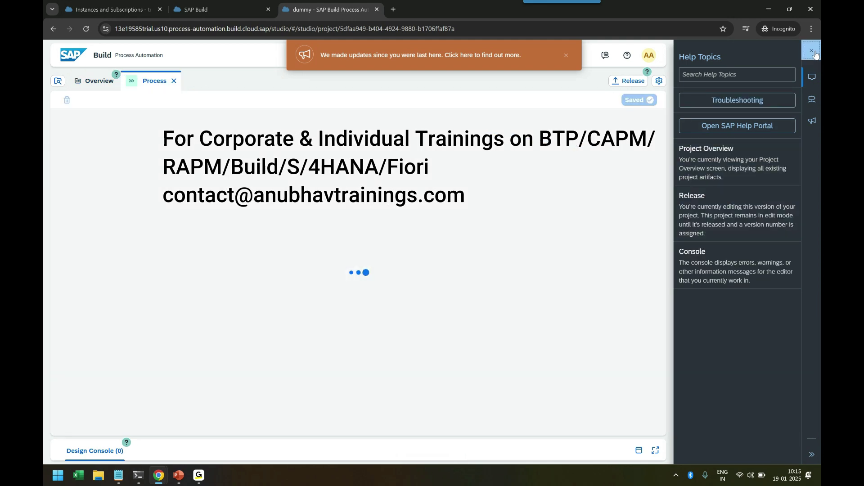
Step: Close Help Topics, view the trigger options, and open the step chooser below the Trigger card
left_click(813, 53)
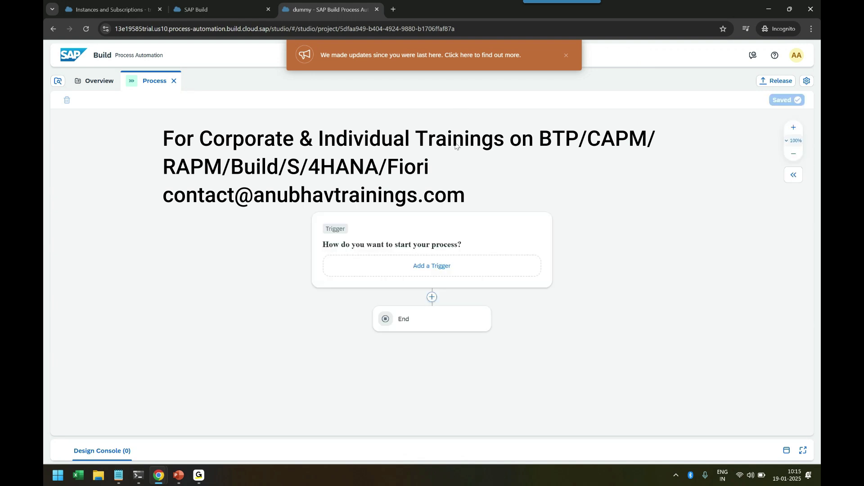
left_click(435, 266)
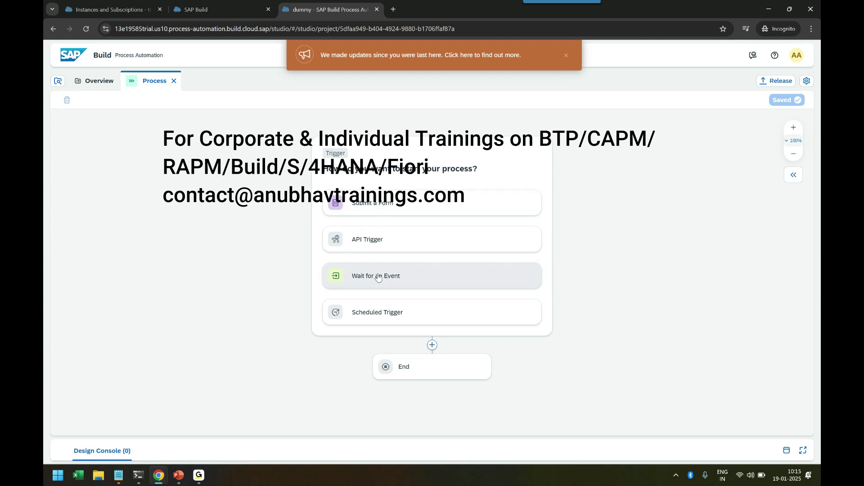
left_click(432, 345)
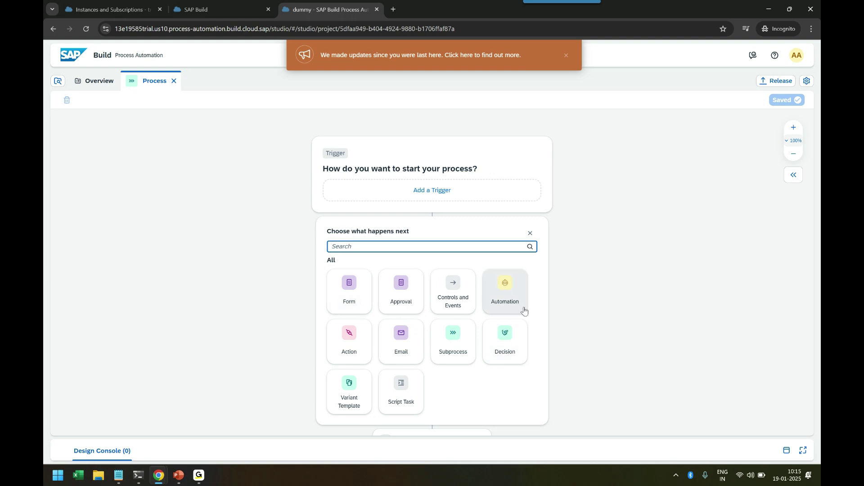
Step: Browse the Approval and Form step options and the trigger choices, ending on the Approval panel
left_click(531, 234)
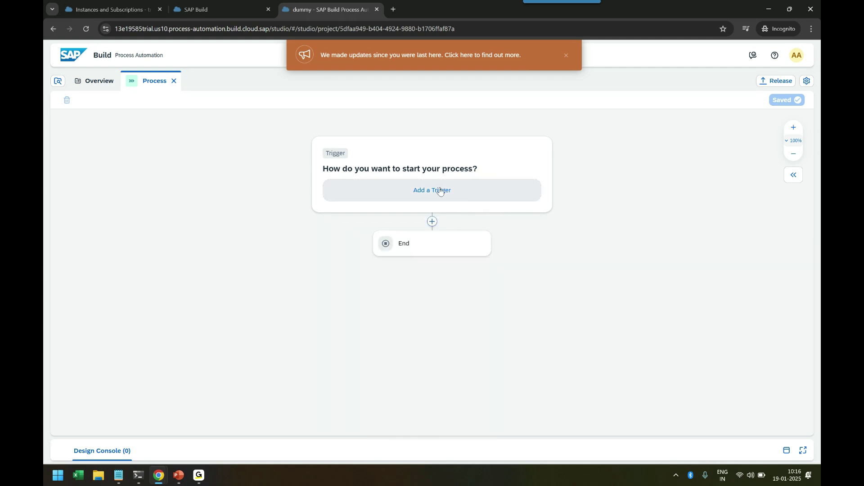
left_click(432, 222)
left_click(409, 305)
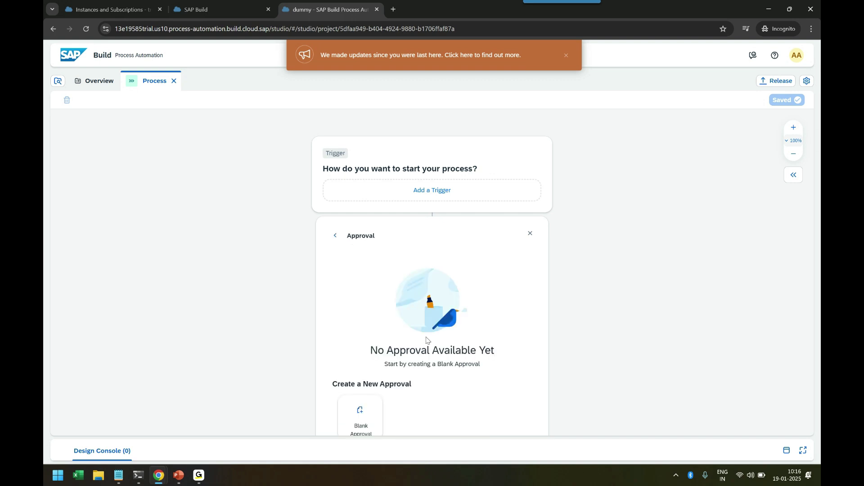
left_click(529, 232)
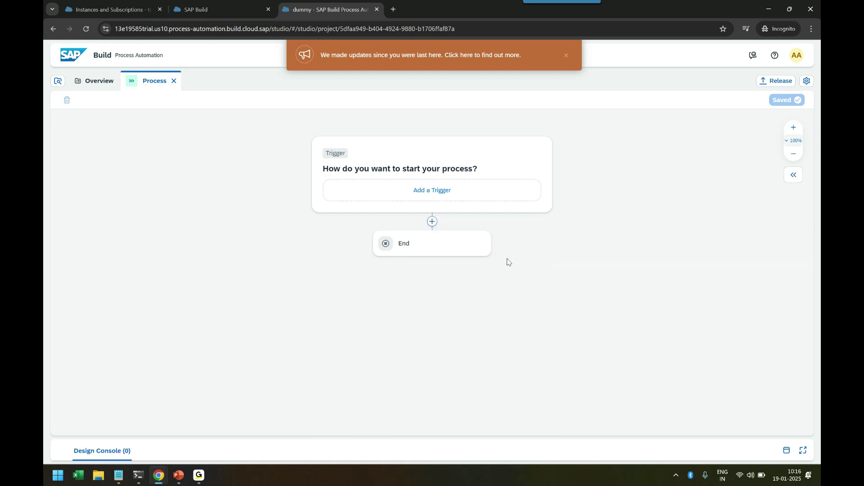
left_click(432, 221)
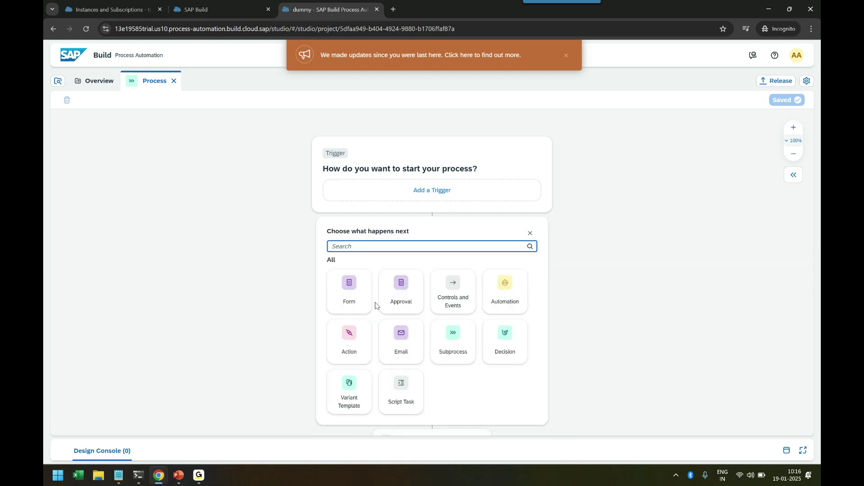
left_click(352, 303)
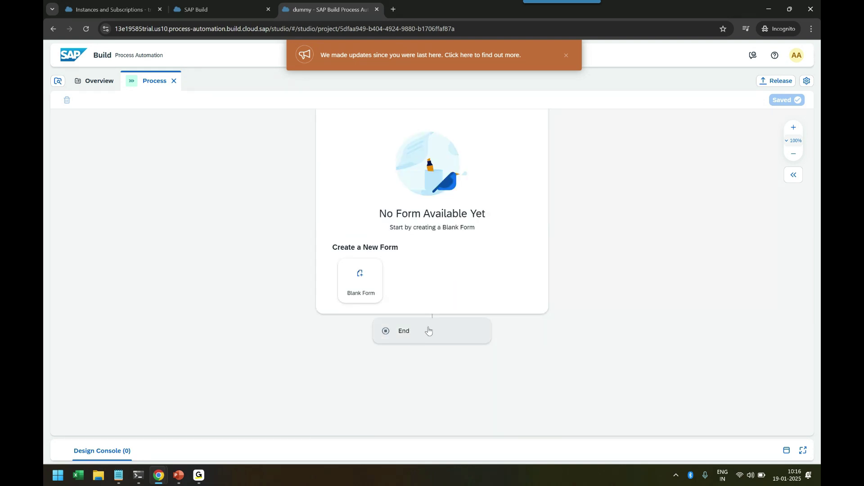
scroll(549, 282, "up", 5)
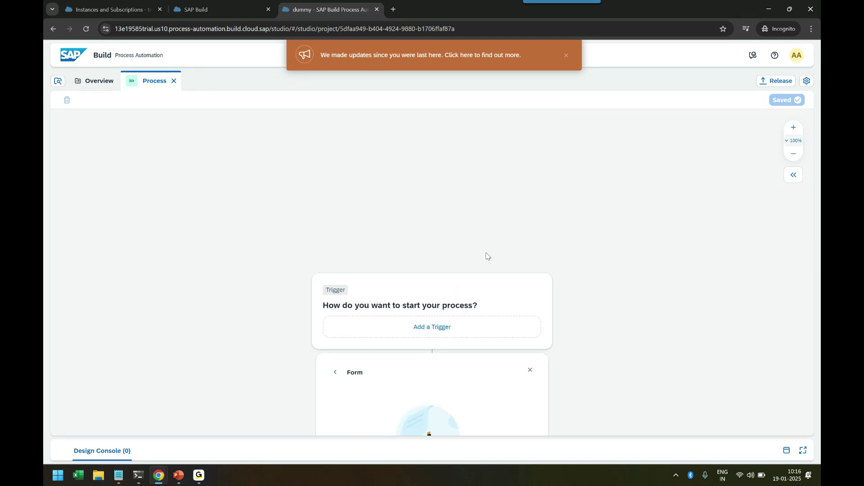
left_click(442, 328)
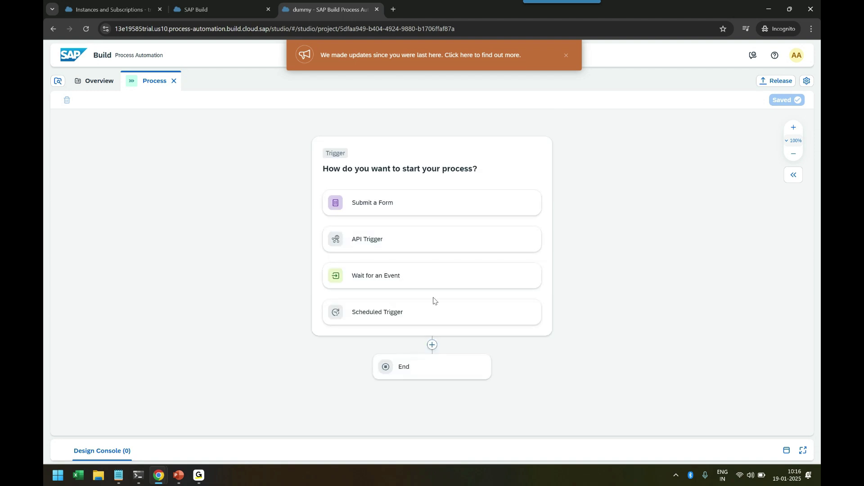
left_click(432, 344)
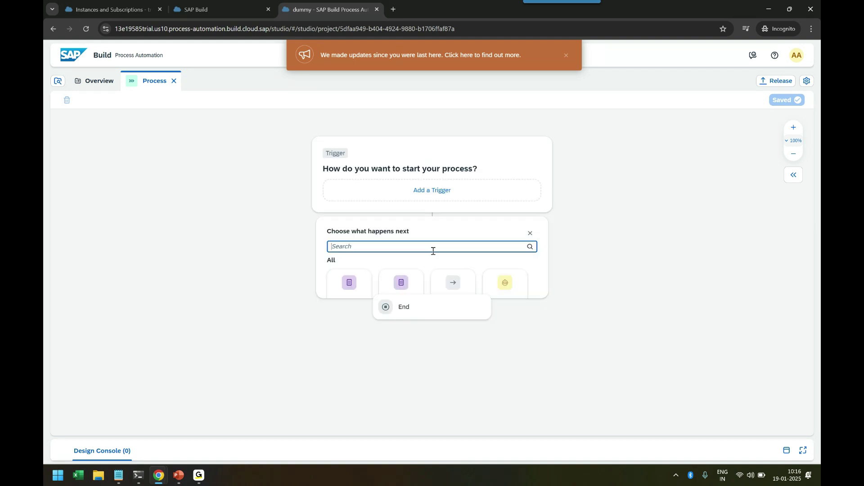
left_click(401, 287)
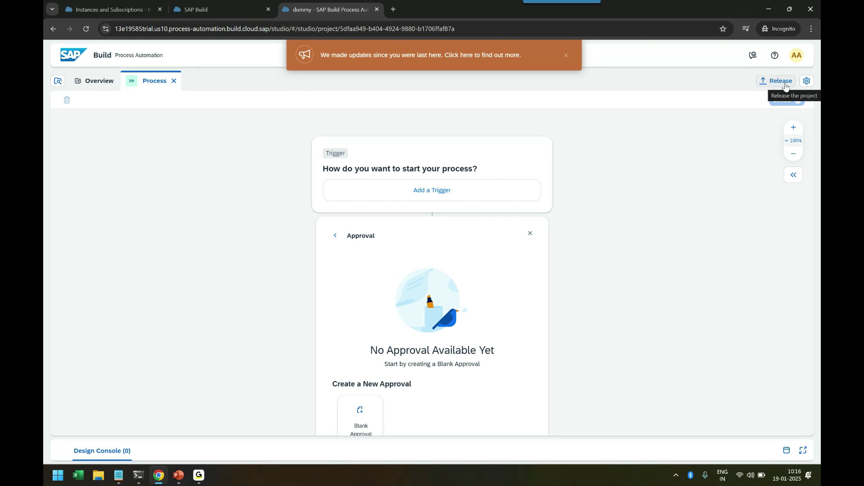
Step: Browse the Project Content '+ Create' menu of artifact types, then close the panel
left_click(56, 80)
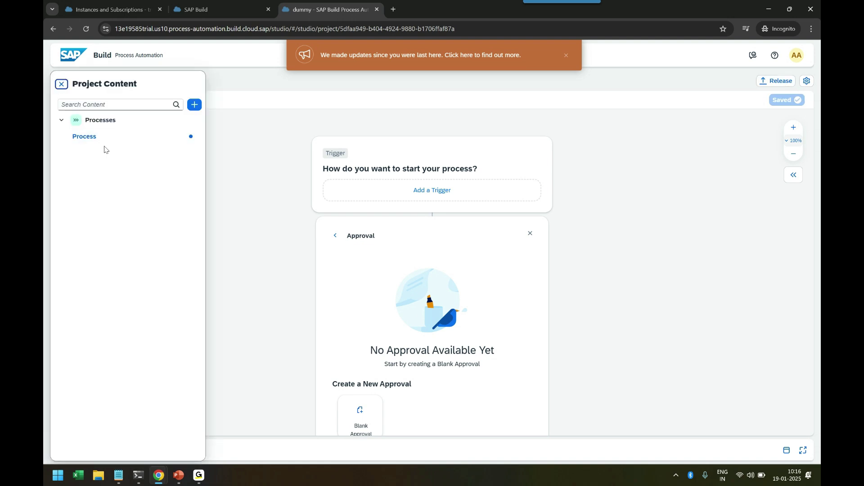
left_click(196, 105)
left_click(219, 118)
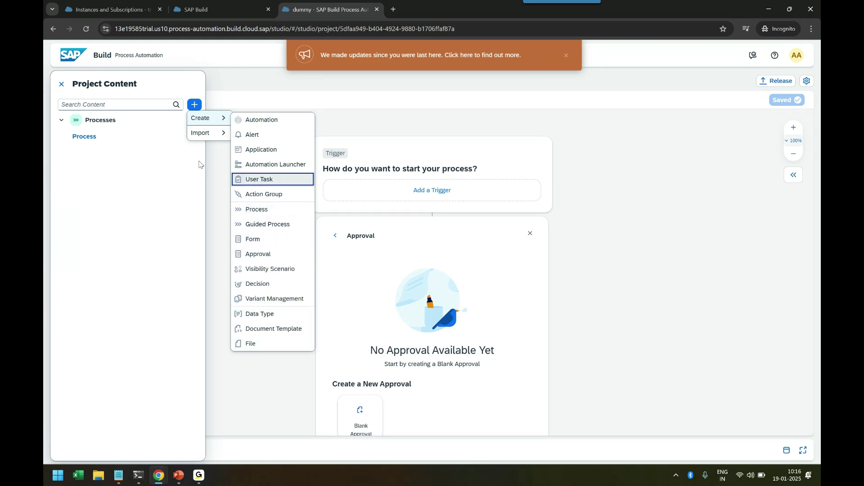
mouse_move(207, 133)
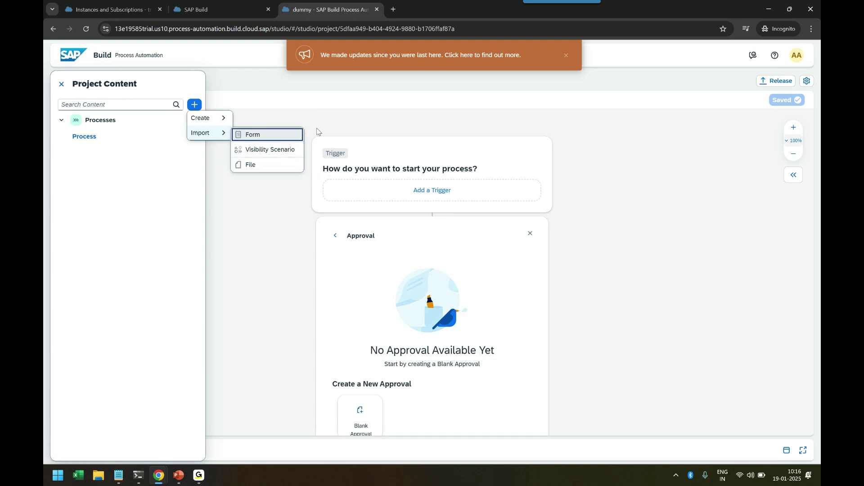
left_click(77, 81)
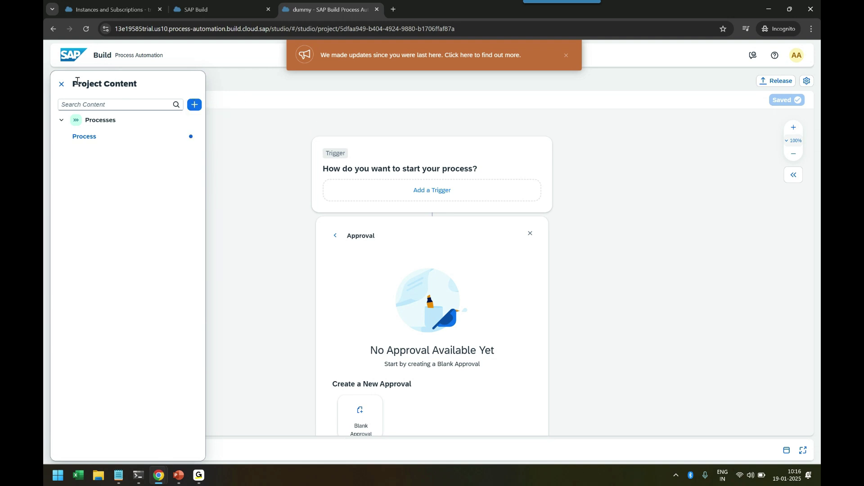
left_click(62, 84)
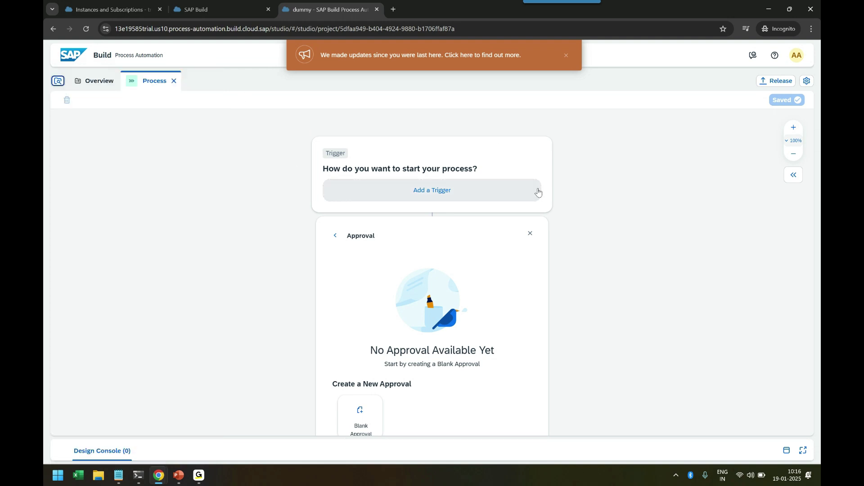
Step: Return to the dummy project Overview, close the Process editor tab, and dismiss the updates banner
left_click(102, 83)
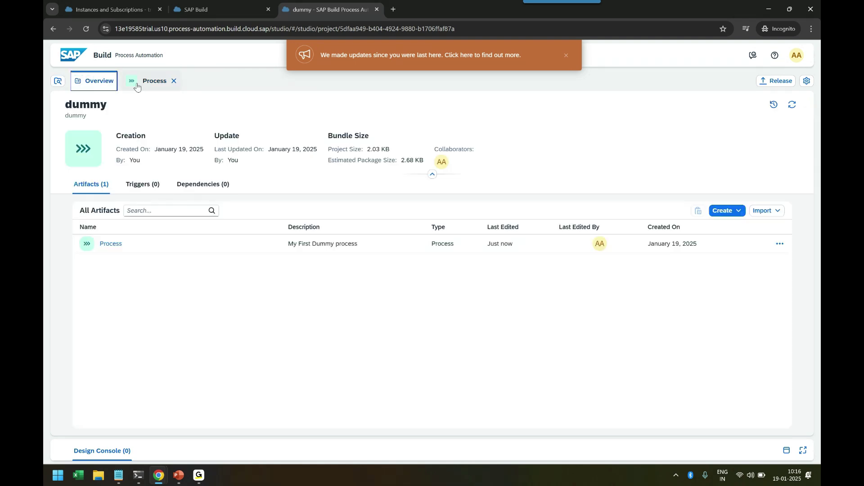
left_click(143, 86)
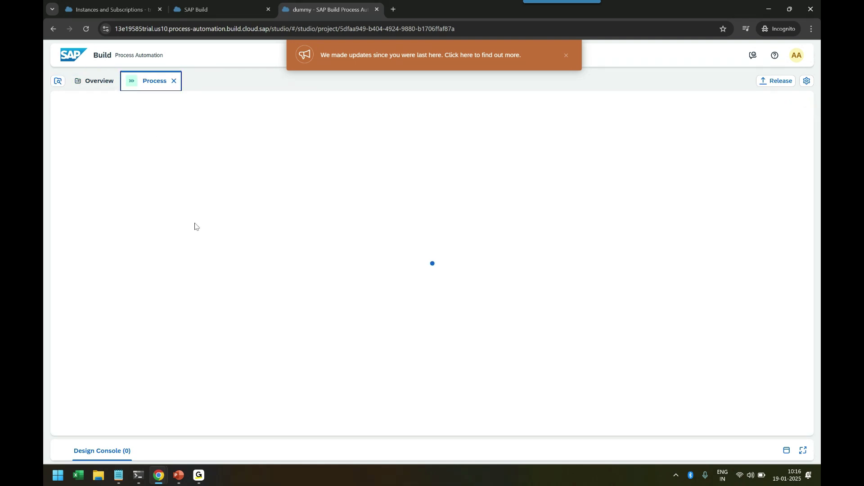
left_click(173, 82)
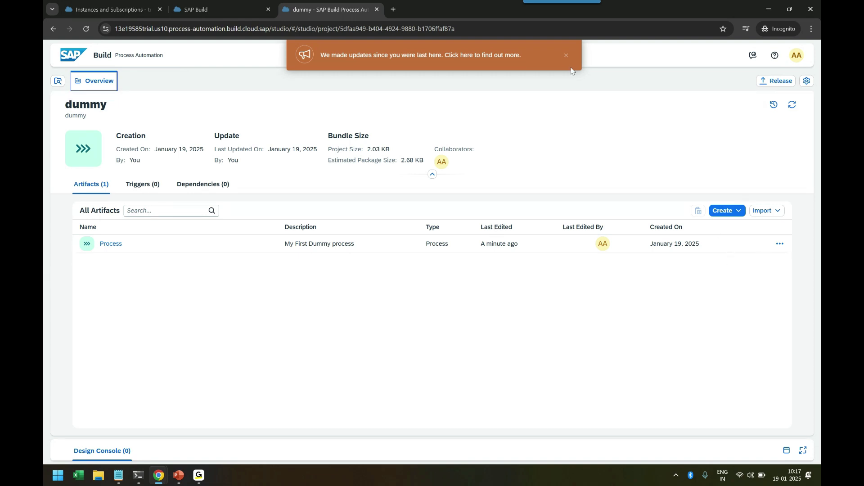
left_click(567, 57)
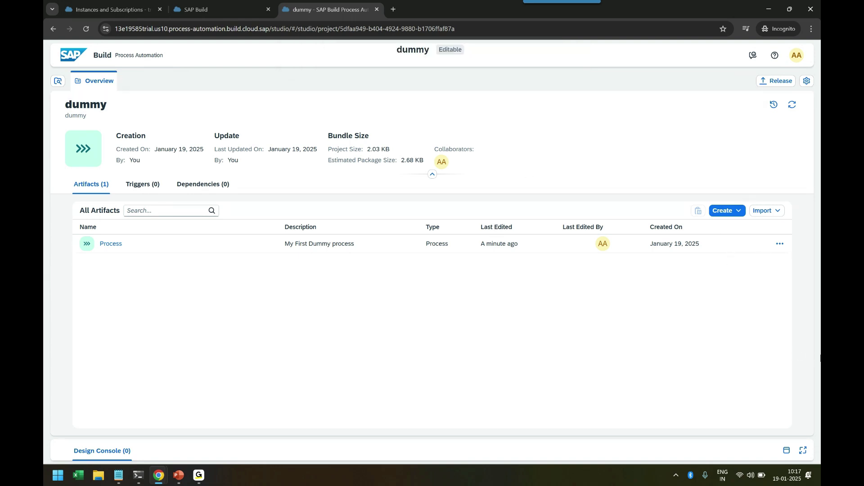